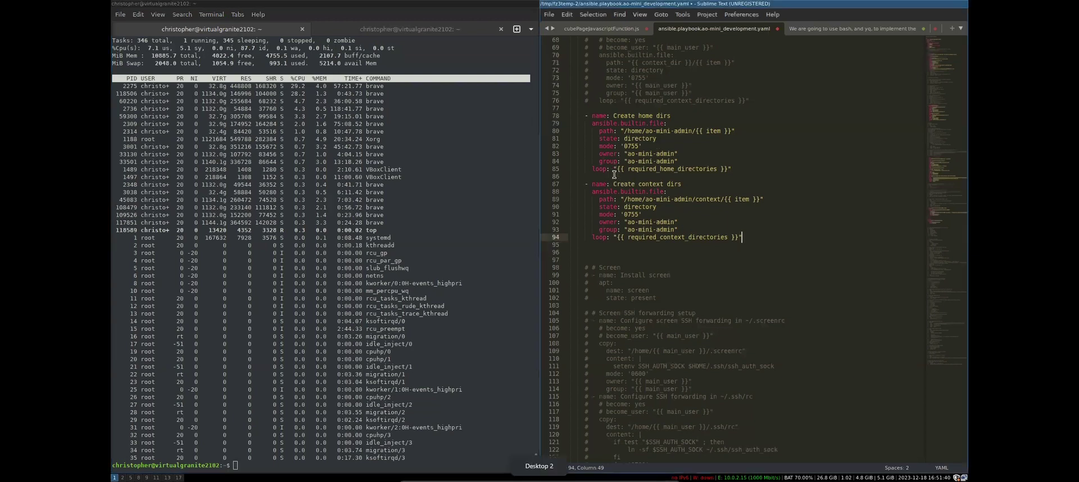
Switch to the Brave window with the Celo explorer page for the Indice de Propiedades Publicas token.
{"action": "double_click", "coordinate": [606, 199]}
{"action": "key", "text": "super+8"}
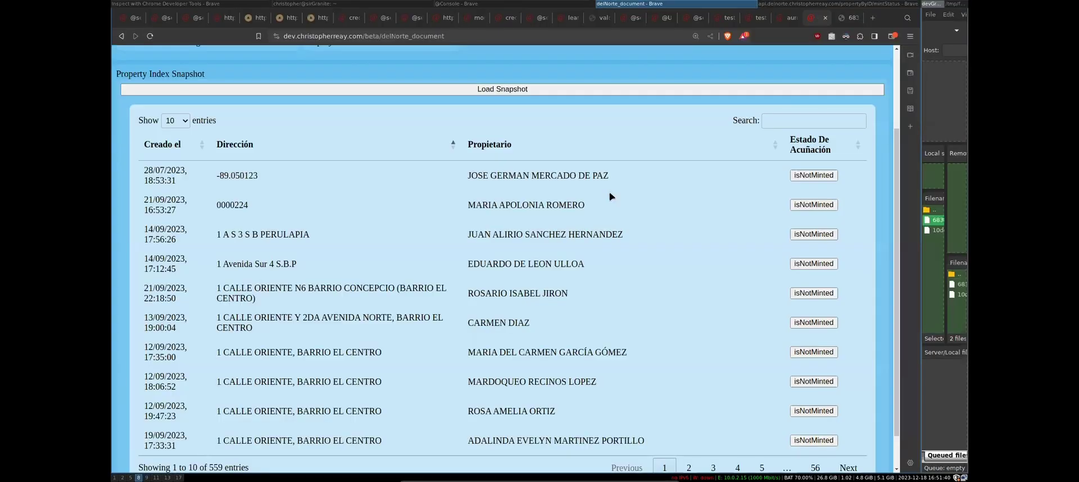
{"action": "key", "text": "super+ctrl+7"}
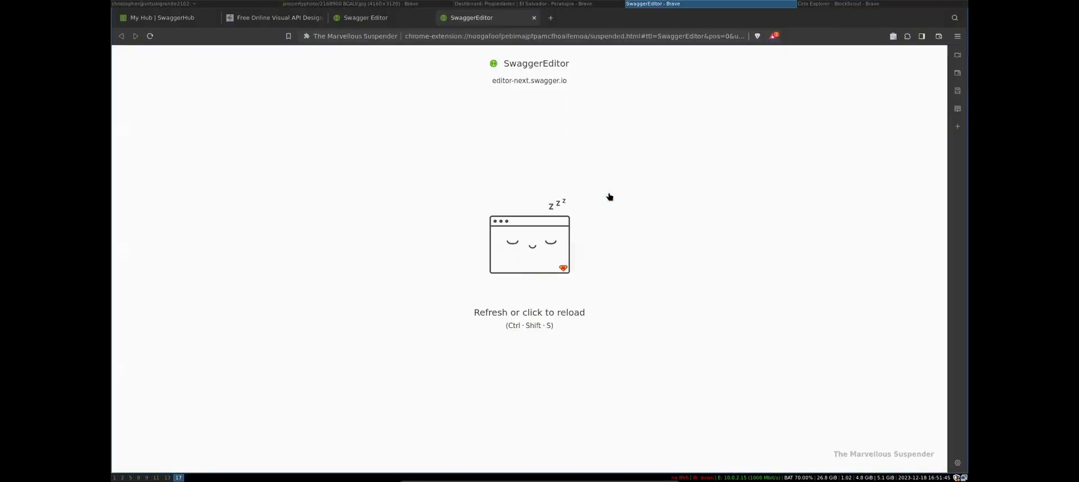
{"action": "key", "text": "super+Left"}
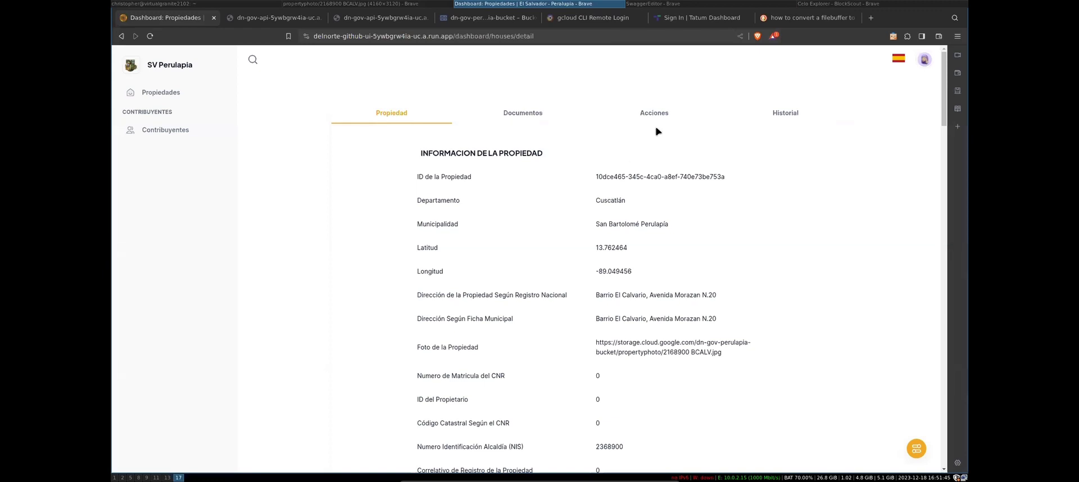
{"action": "key", "text": "super+Right"}
{"action": "key", "text": "super+Right"}
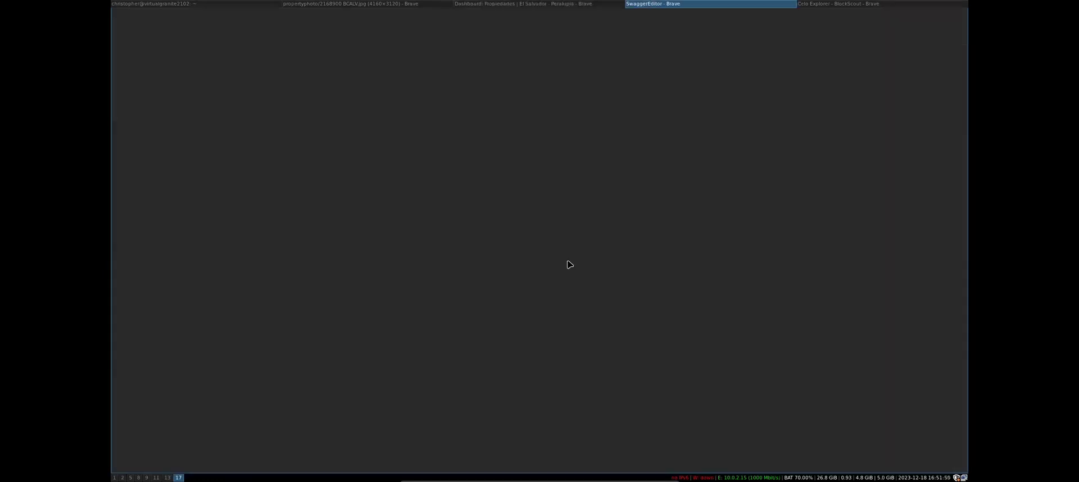
{"action": "left_click", "coordinate": [309, 109]}
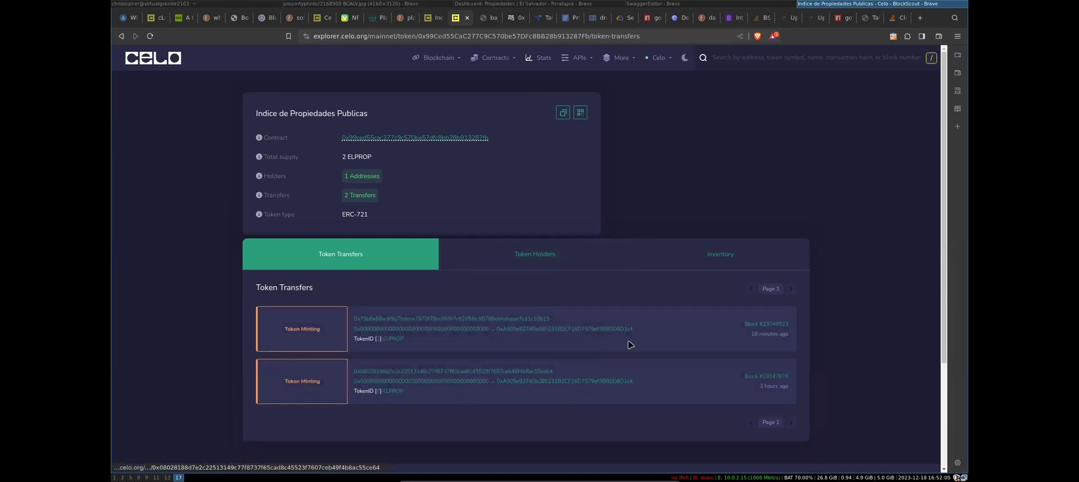
Highlight the newest minting transfer's age, the token's title and its total supply.
{"action": "left_click_drag", "start_coordinate": [745, 340], "coordinate": [798, 337]}
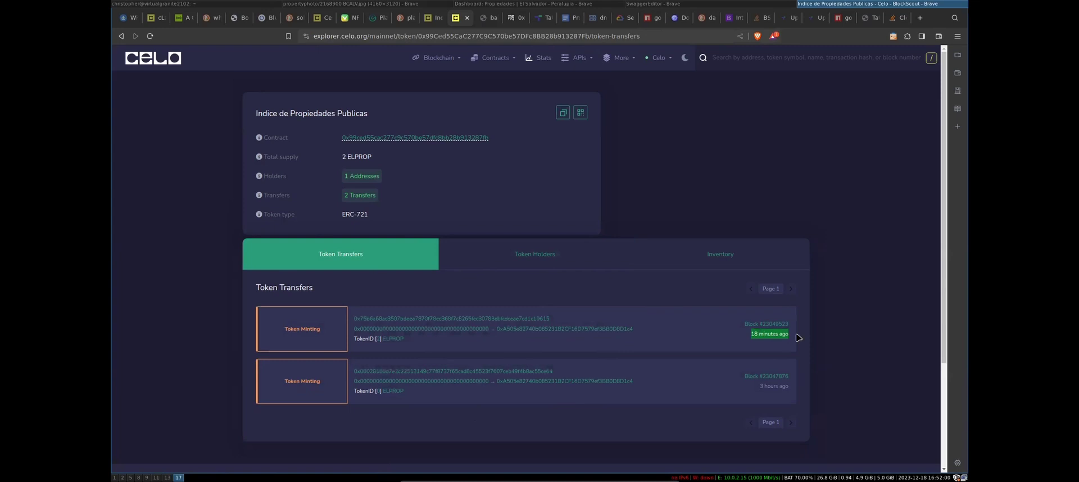
{"action": "left_click_drag", "start_coordinate": [382, 113], "coordinate": [237, 119]}
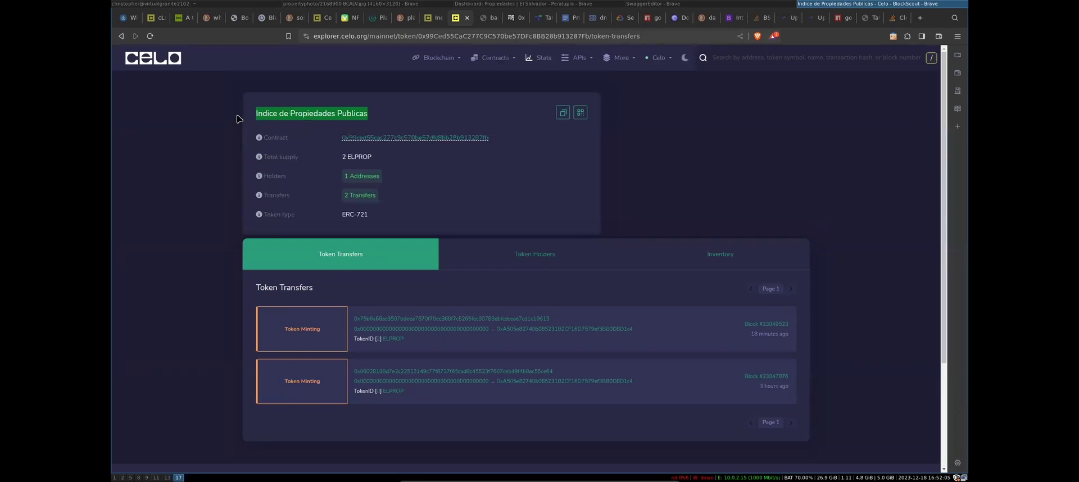
{"action": "left_click_drag", "start_coordinate": [378, 164], "coordinate": [346, 154]}
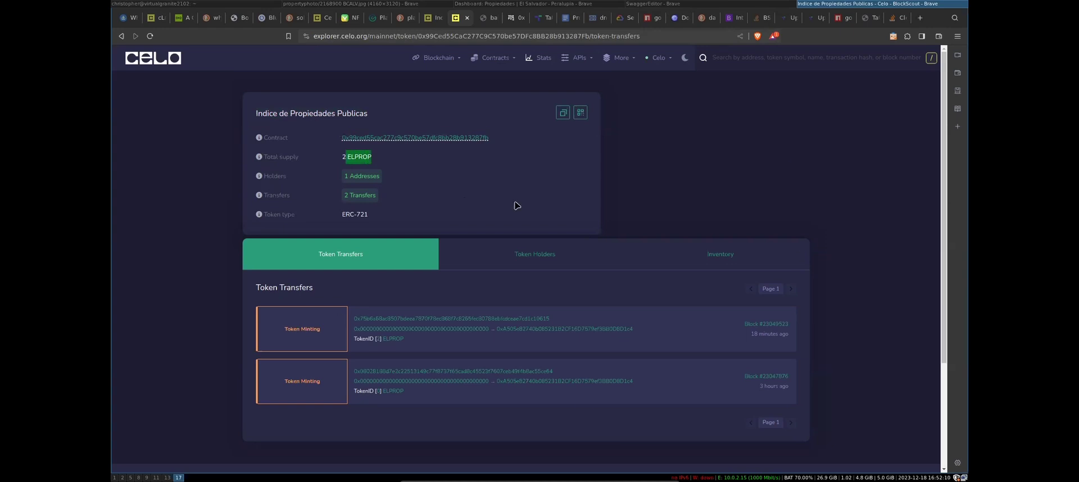
View the newest minted token's own page, then return and highlight the collection's title and total supply.
{"action": "left_click", "coordinate": [378, 340]}
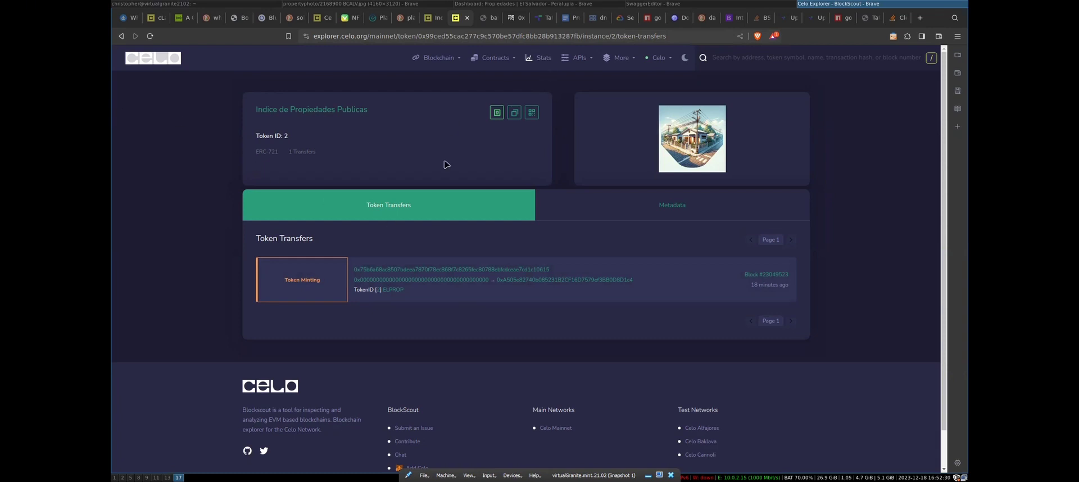
{"action": "key", "text": "alt+Left"}
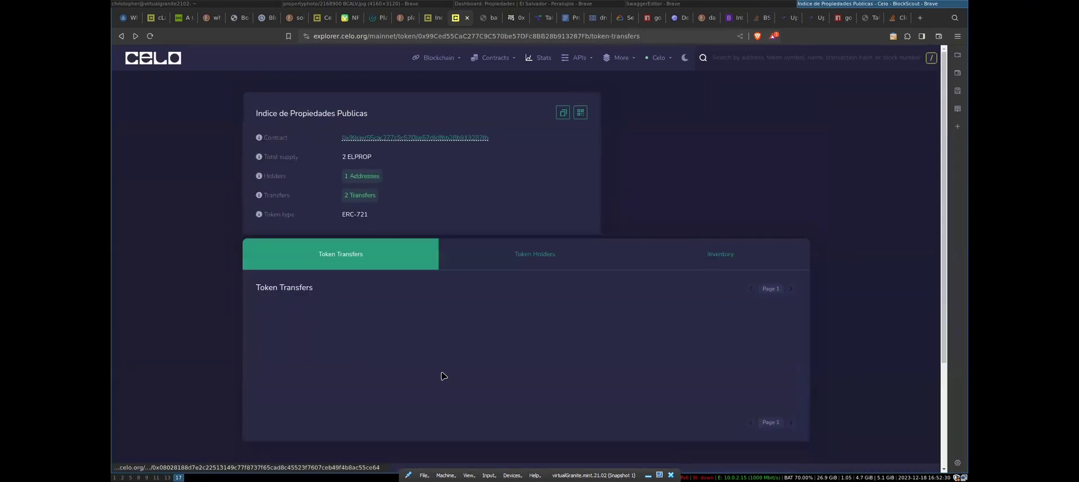
{"action": "triple_click", "coordinate": [321, 114]}
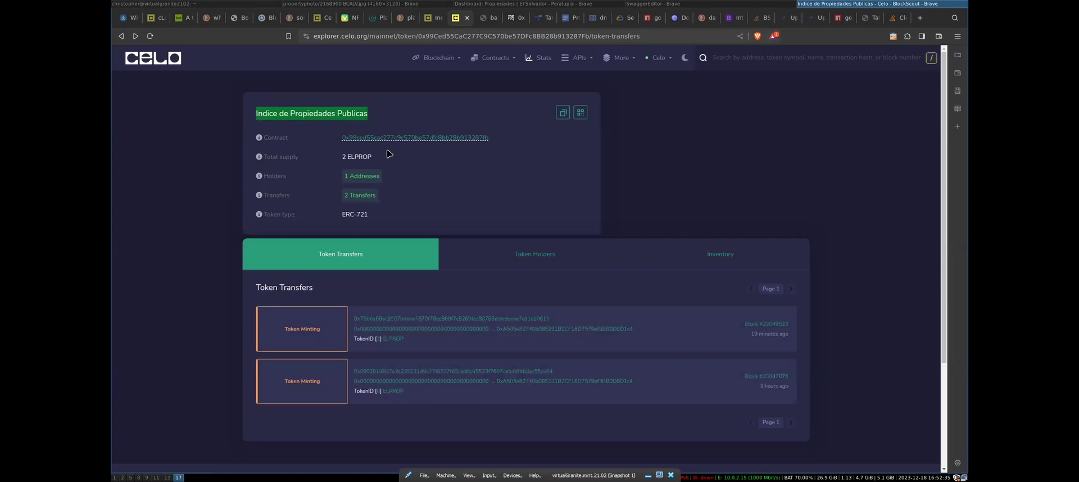
{"action": "left_click_drag", "start_coordinate": [388, 157], "coordinate": [297, 156]}
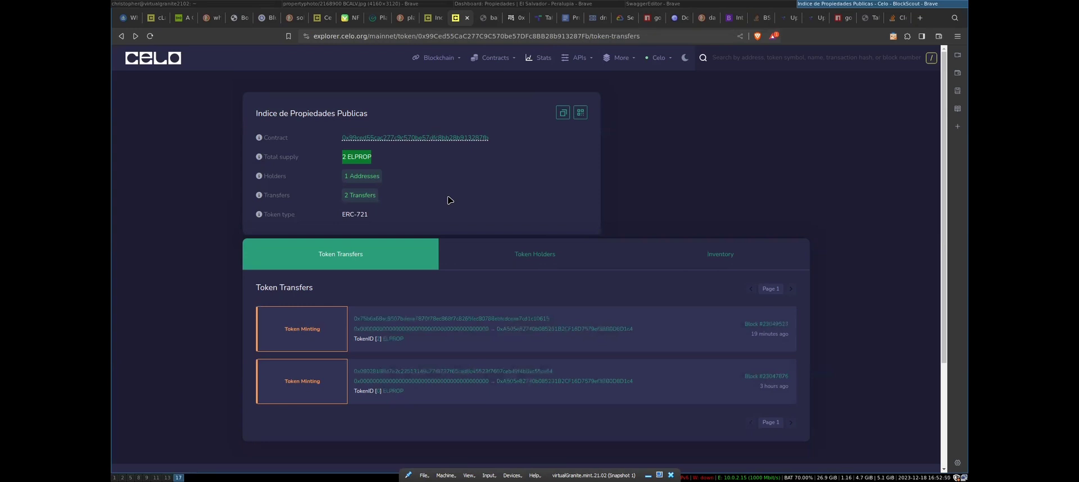
Switch to the MintButton for DelNorte document and review its Executive Summary and High Level Design sections at 125% zoom.
{"action": "key", "text": "super+2"}
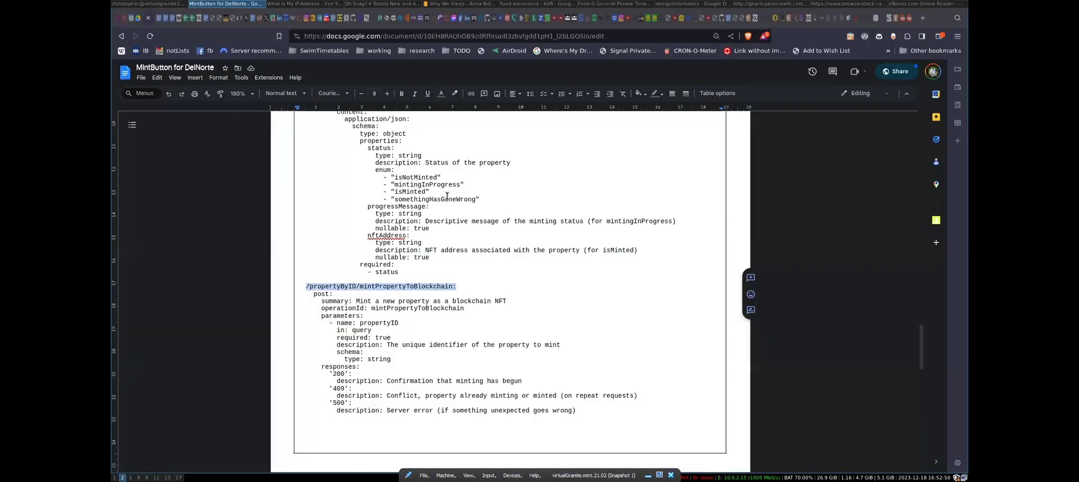
{"action": "scroll", "coordinate": [593, 304], "scroll_direction": "up", "scroll_amount": 10}
{"action": "scroll", "coordinate": [593, 305], "scroll_direction": "up", "scroll_amount": 10}
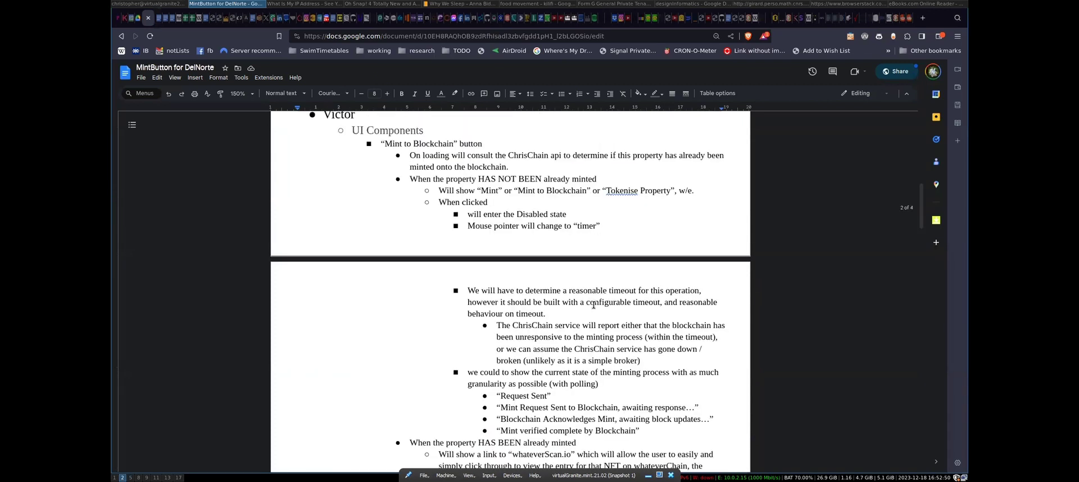
{"action": "scroll", "coordinate": [590, 307], "scroll_direction": "down", "scroll_amount": 1, "text": "ctrl"}
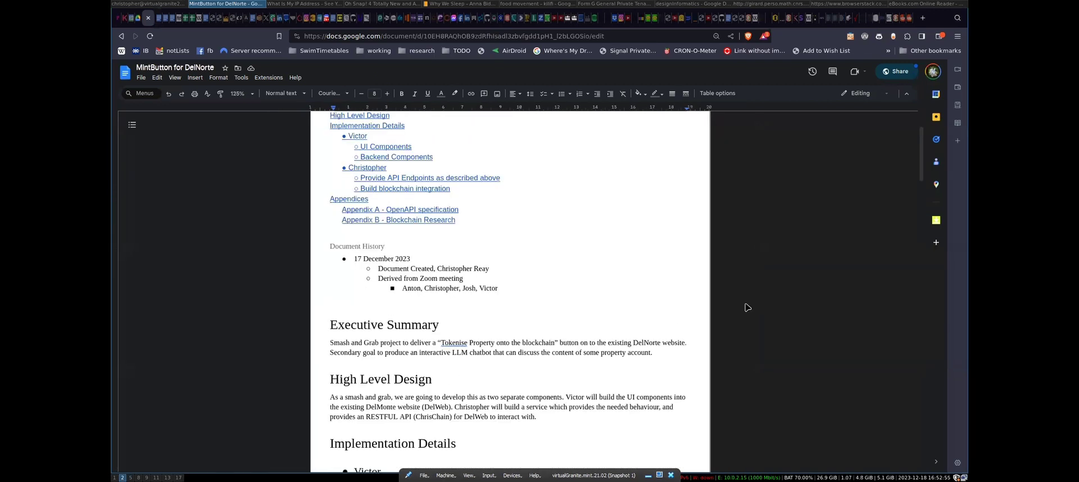
{"action": "scroll", "coordinate": [482, 256], "scroll_direction": "up", "scroll_amount": 1}
{"action": "scroll", "coordinate": [481, 256], "scroll_direction": "down", "scroll_amount": 2}
{"action": "left_click_drag", "start_coordinate": [324, 302], "coordinate": [586, 371]}
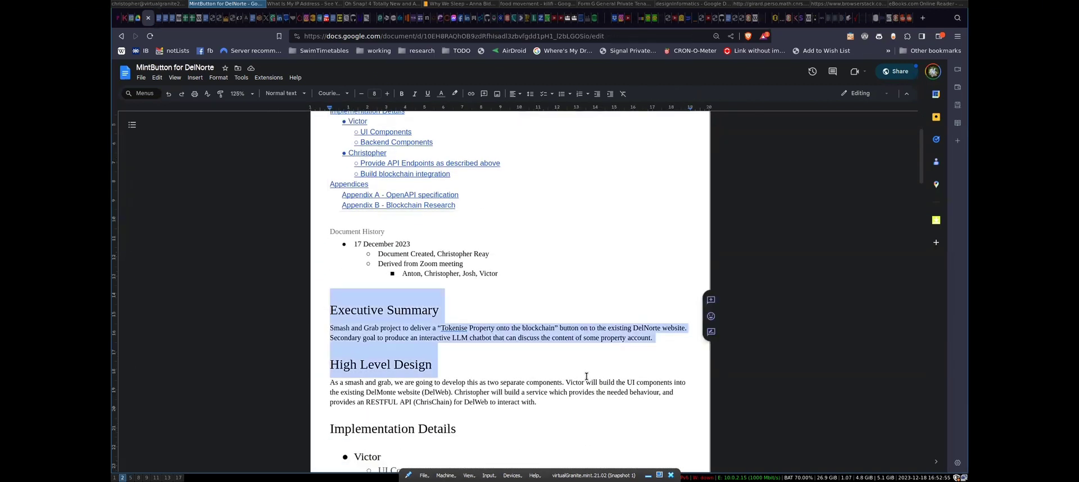
{"action": "left_click", "coordinate": [563, 362]}
Switch to the SV Perulapia property dashboard and reload it to show the Propiedades list.
{"action": "key", "text": "super+7"}
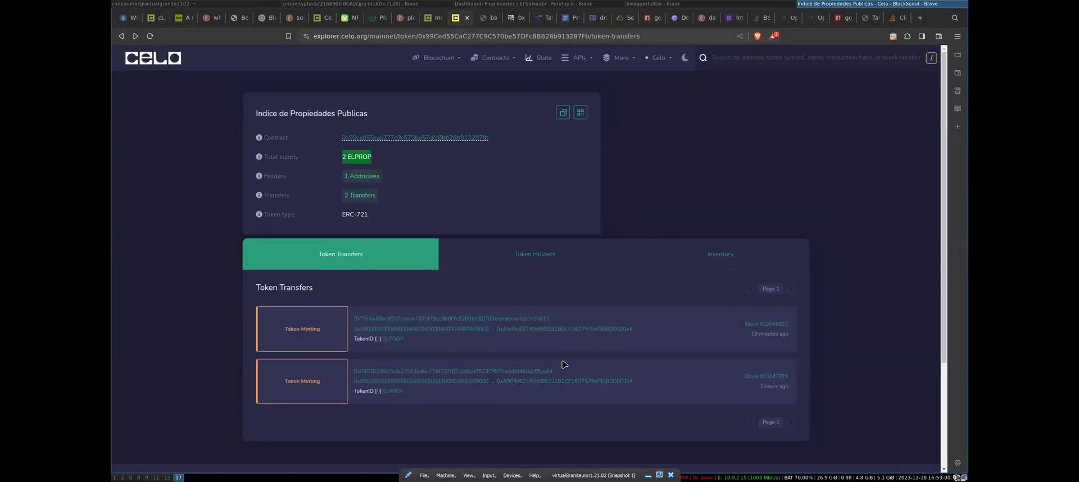
{"action": "key", "text": "super+Left"}
{"action": "key", "text": "super+Left"}
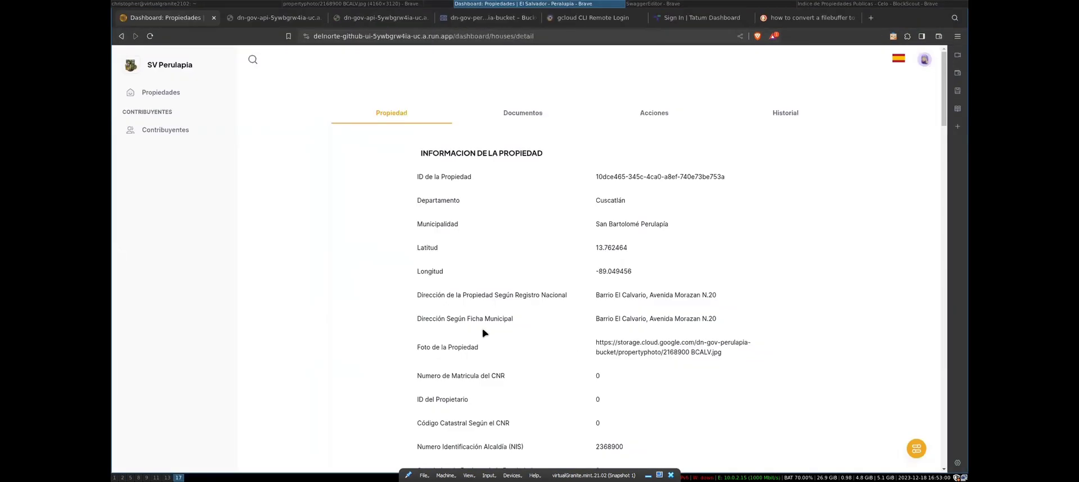
{"action": "left_click", "coordinate": [149, 36]}
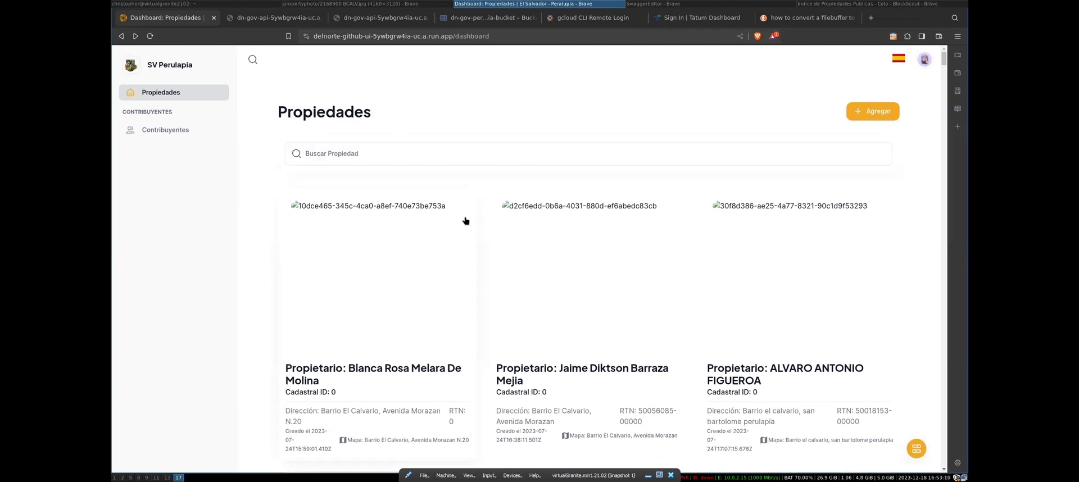
{"action": "key", "text": "super+2"}
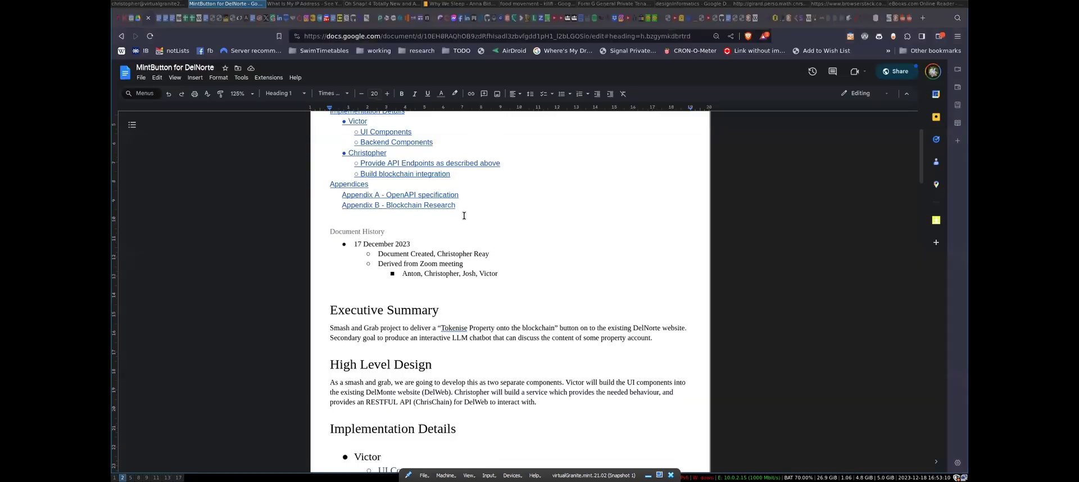
{"action": "key", "text": "super+7"}
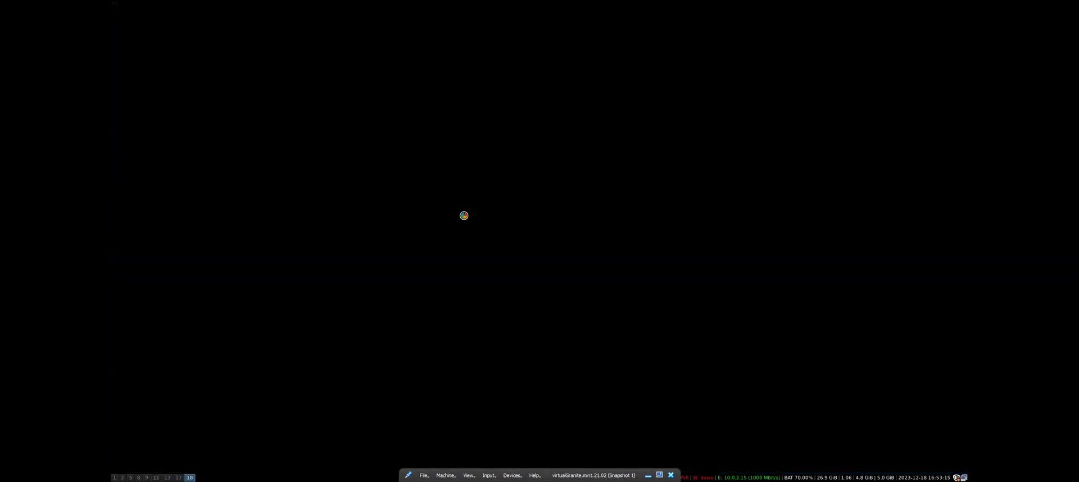
{"action": "key", "text": "super+ctrl+7"}
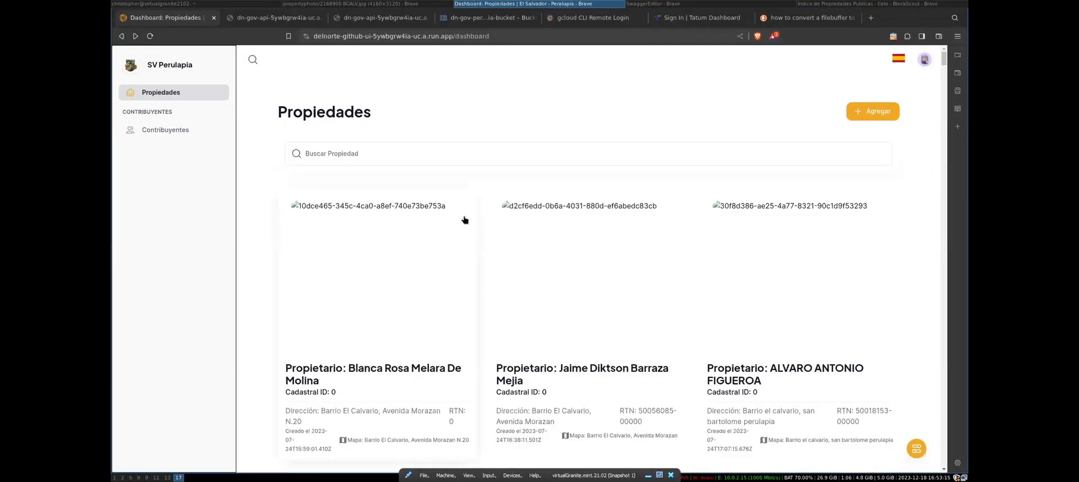
Browse the Propiedades list, view the first property's detail page and return to the list.
{"action": "scroll", "coordinate": [712, 296], "scroll_direction": "down", "scroll_amount": 3}
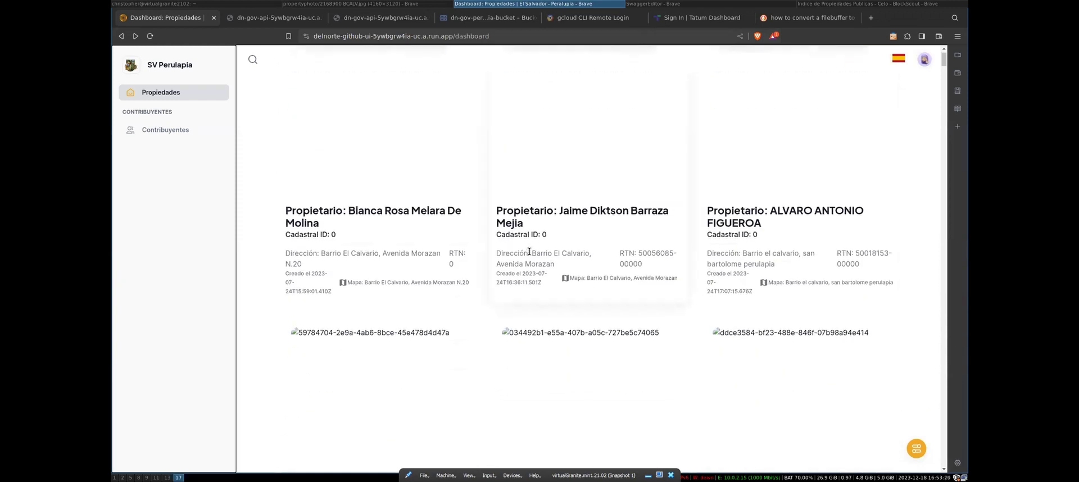
{"action": "scroll", "coordinate": [361, 270], "scroll_direction": "up", "scroll_amount": 3}
{"action": "left_click", "coordinate": [369, 244]}
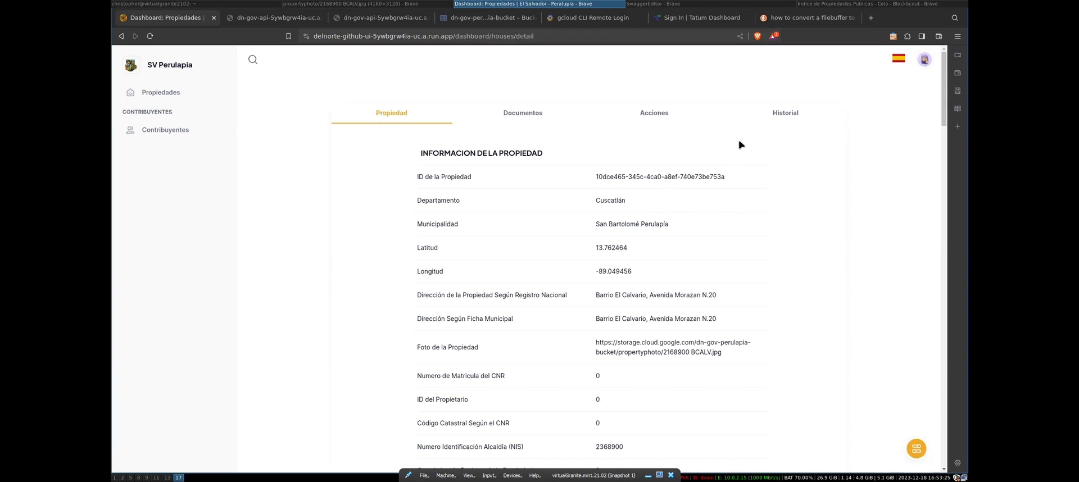
{"action": "key", "text": "alt+Left"}
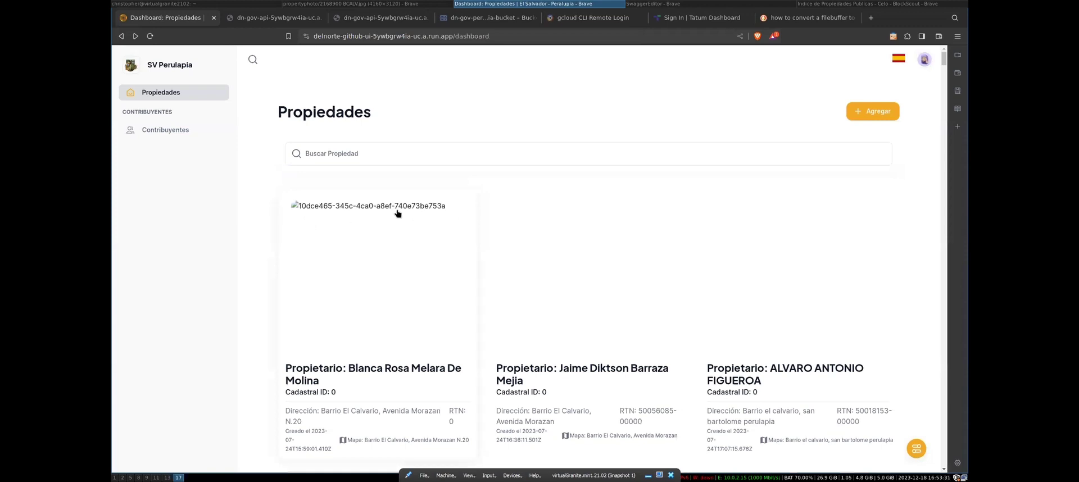
Switch to the DelNorte API's propertyByID/mintStatus response and highlight its error message about the propertyID parameter.
{"action": "key", "text": "super+8"}
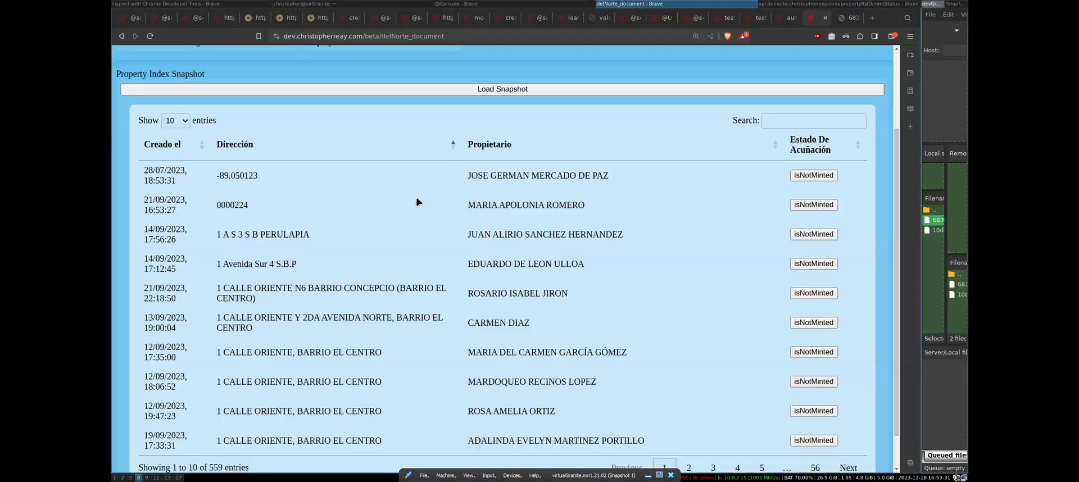
{"action": "key", "text": "super+Right"}
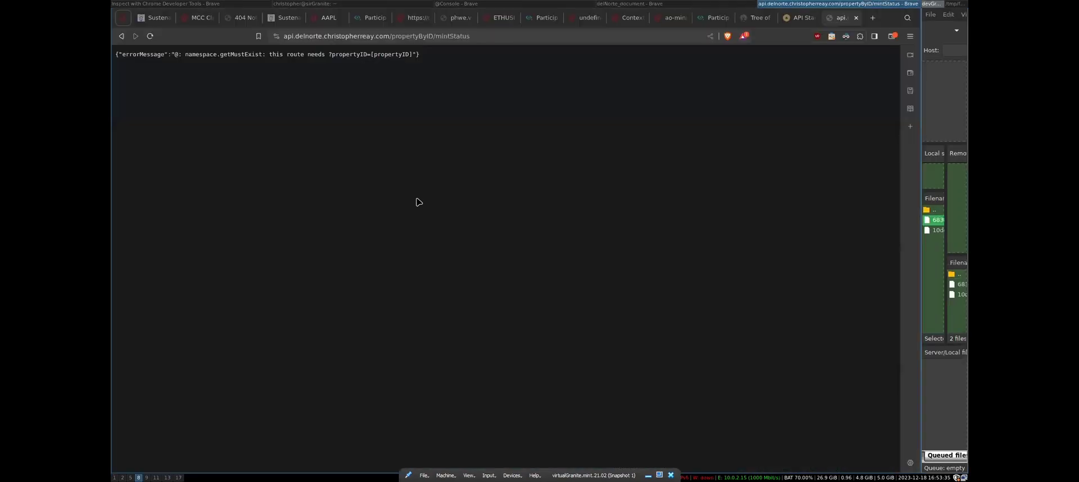
{"action": "left_click_drag", "start_coordinate": [428, 55], "coordinate": [264, 55]}
{"action": "left_click", "coordinate": [244, 87]}
{"action": "left_click_drag", "start_coordinate": [115, 67], "coordinate": [117, 52]}
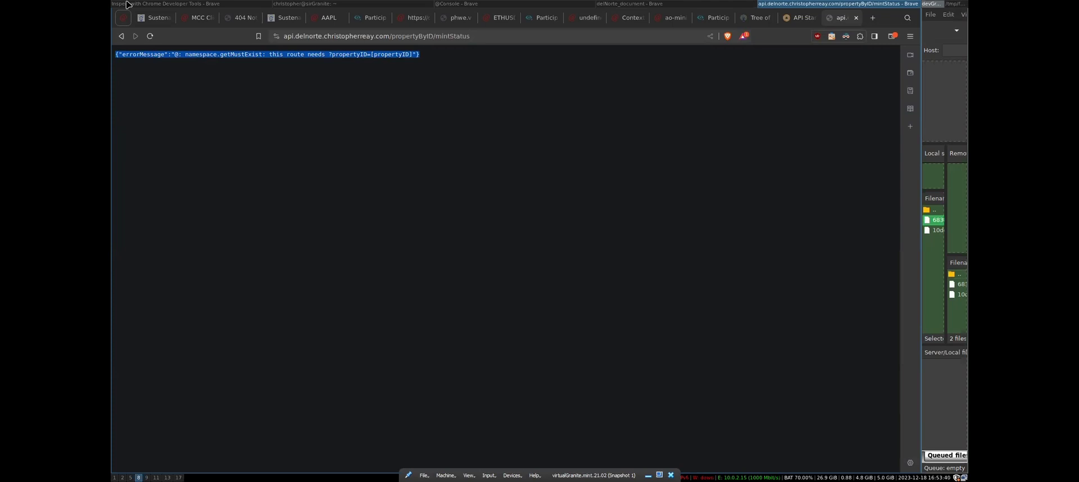
{"action": "left_click", "coordinate": [392, 95]}
Review the earlier API requests in the page history, covering mintStatus with propertyID=asdkjh, the propertyByID route and the DelNorte root page.
{"action": "key", "text": "alt+Left"}
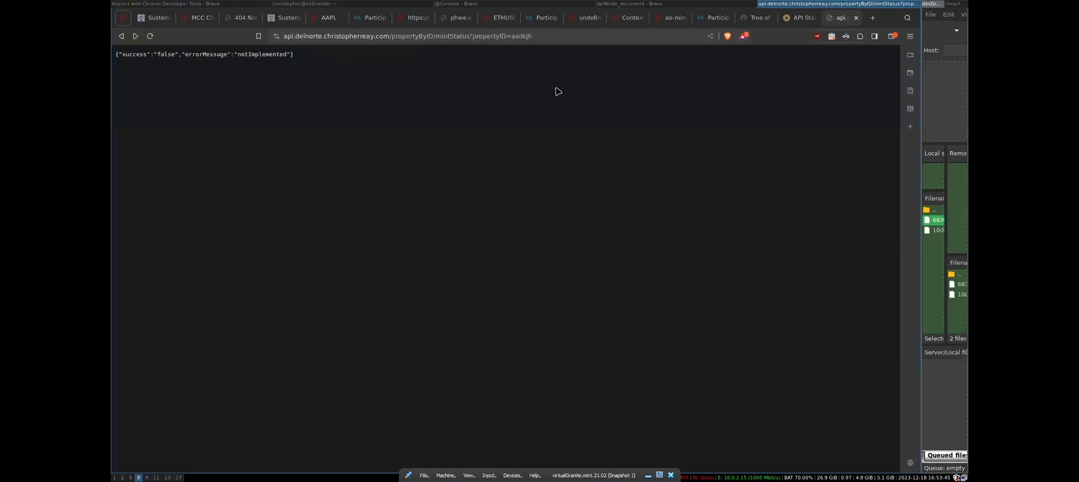
{"action": "key", "text": "alt+Left"}
{"action": "key", "text": "alt+Right"}
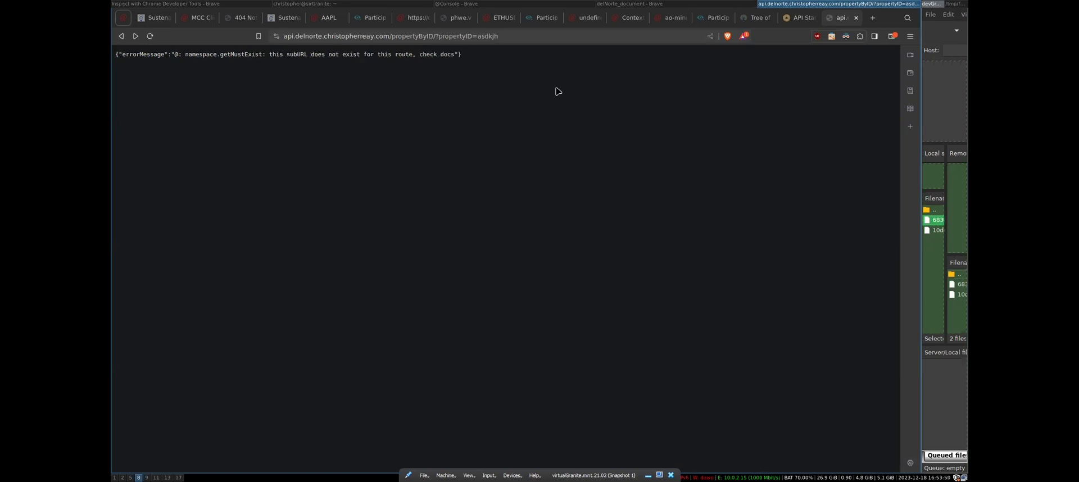
{"action": "key", "text": "alt+Left"}
{"action": "key", "text": "alt+Left"}
{"action": "key", "text": "alt+Right"}
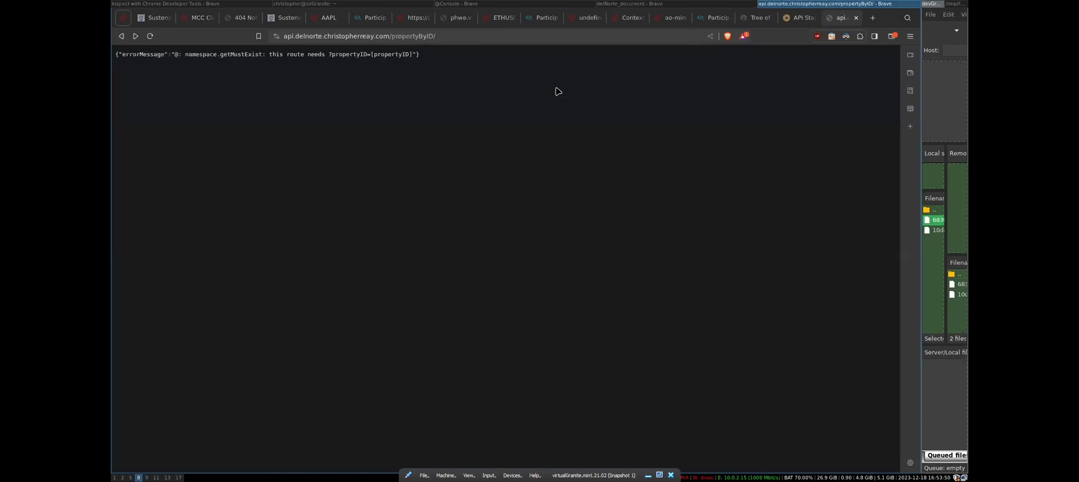
{"action": "key", "text": "alt+Left"}
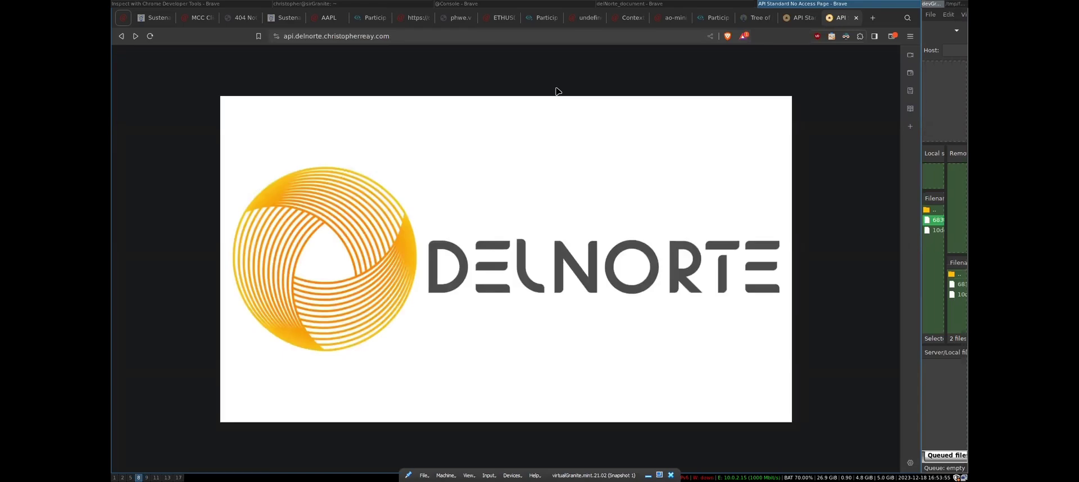
{"action": "key", "text": "alt+Right"}
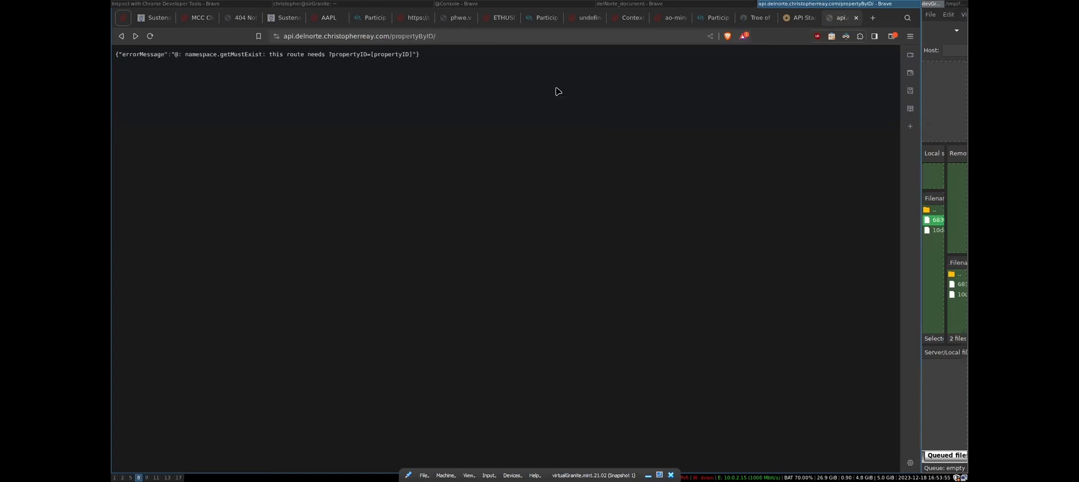
Highlight the propertyByID request's address and go forward to the requests that include propertyID=asdkjh.
{"action": "left_click_drag", "start_coordinate": [284, 36], "coordinate": [373, 92]}
{"action": "left_click", "coordinate": [369, 111]}
{"action": "key", "text": "alt+Right"}
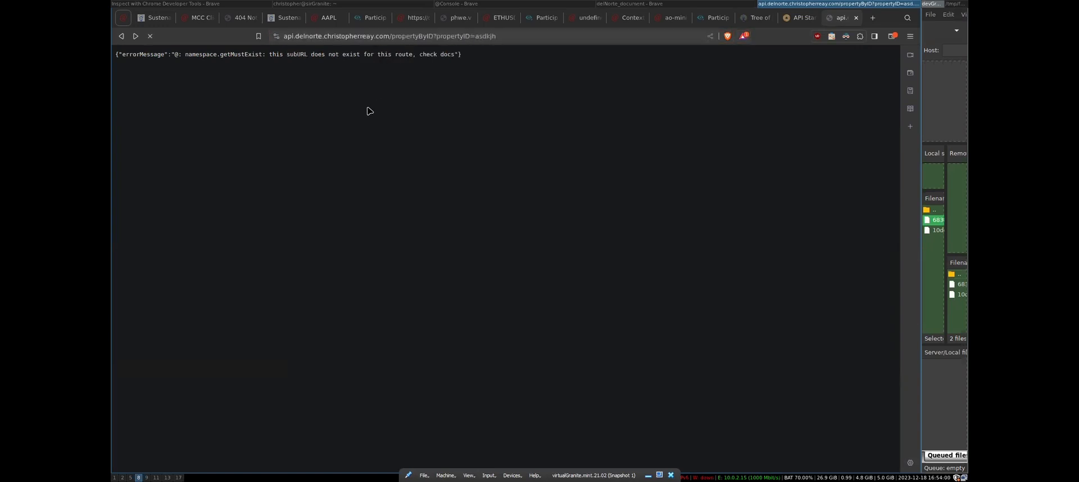
{"action": "key", "text": "alt+Right"}
Switch from the API response to the Propiedades dashboard and open the first property's detail page.
{"action": "key", "text": "super+Left"}
{"action": "key", "text": "super+Left"}
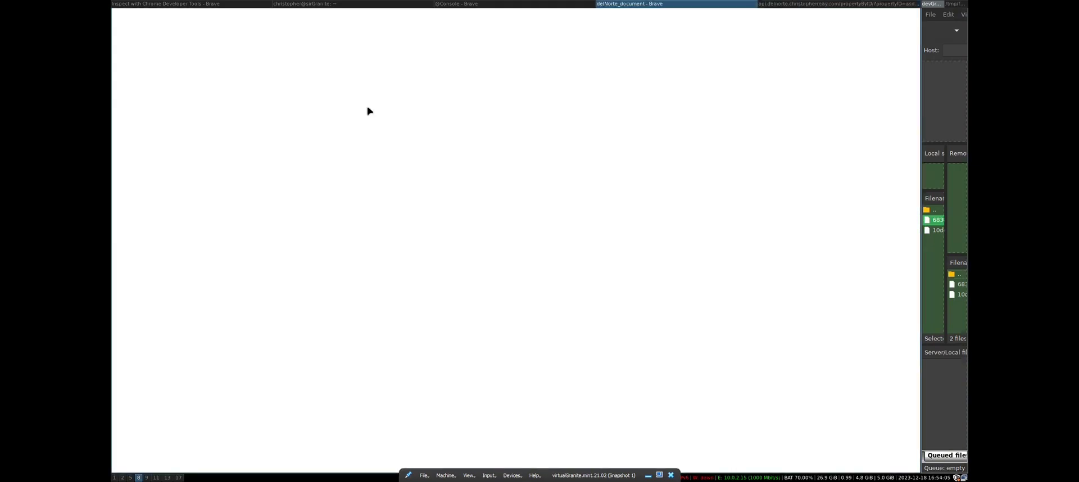
{"action": "key", "text": "super+Right"}
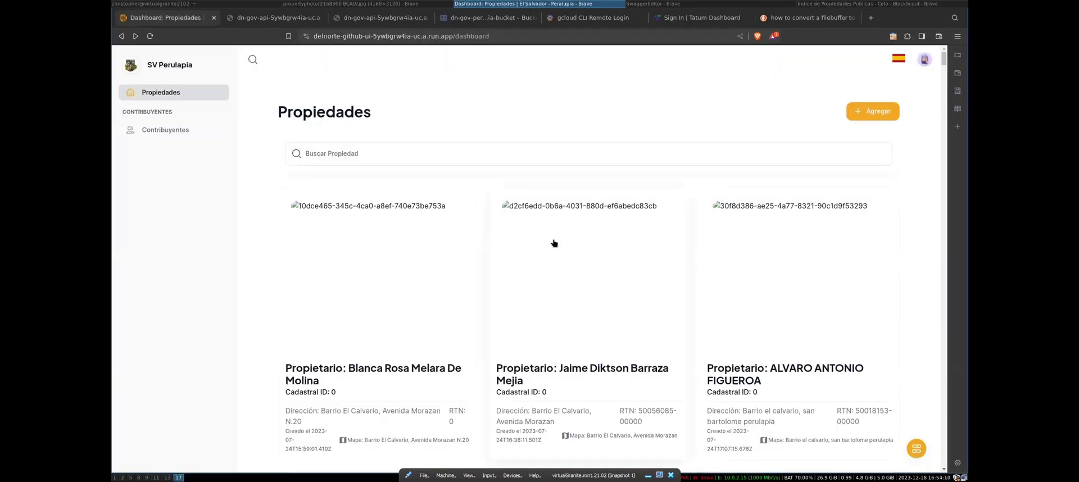
{"action": "left_click", "coordinate": [358, 206]}
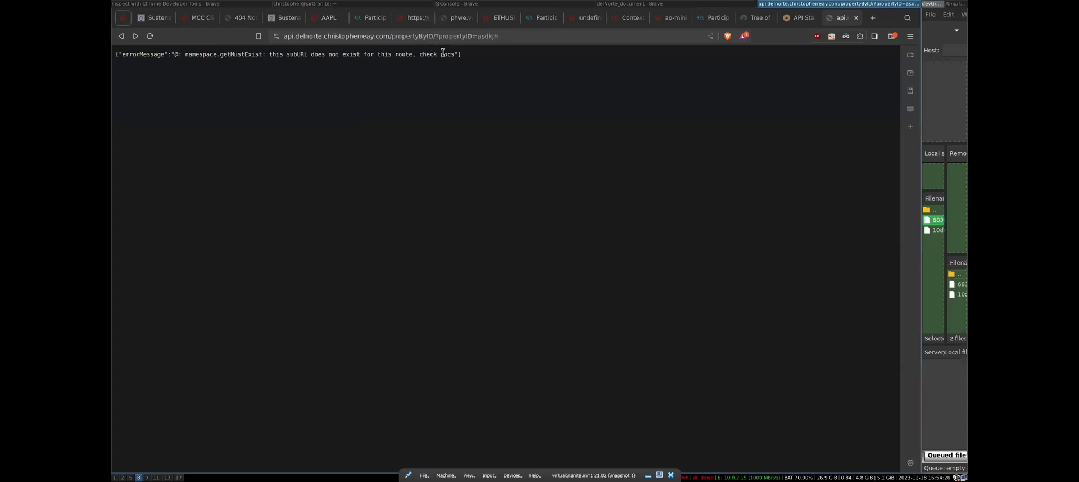
In the MintButton for DelNorte document, go to Appendix A - OpenAPI specification, enlarge it to 133% and highlight the /propertyByID/mintStatus route.
{"action": "key", "text": "super+2"}
{"action": "scroll", "coordinate": [421, 337], "scroll_direction": "down", "scroll_amount": 10}
{"action": "key", "text": "ctrl+Home"}
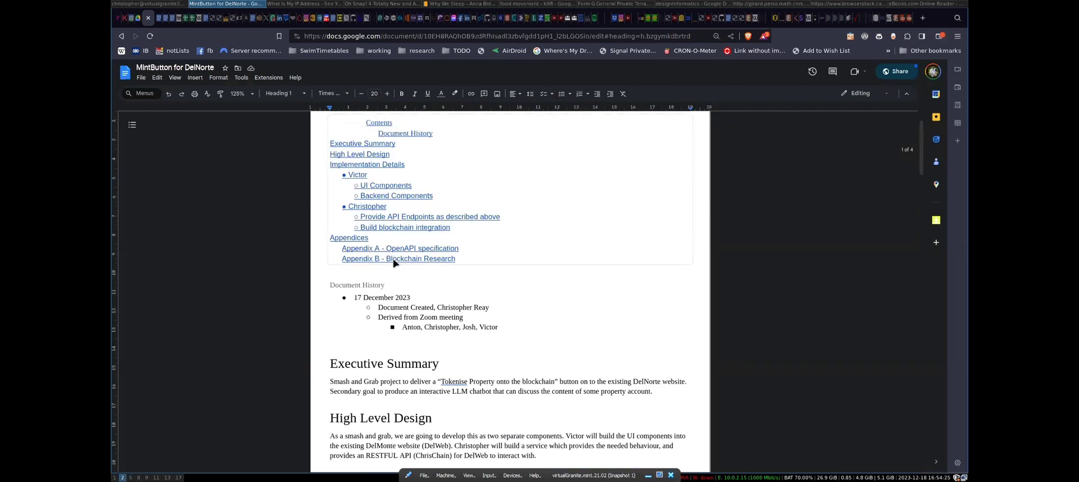
{"action": "left_click", "coordinate": [398, 248]}
{"action": "left_click", "coordinate": [413, 261]}
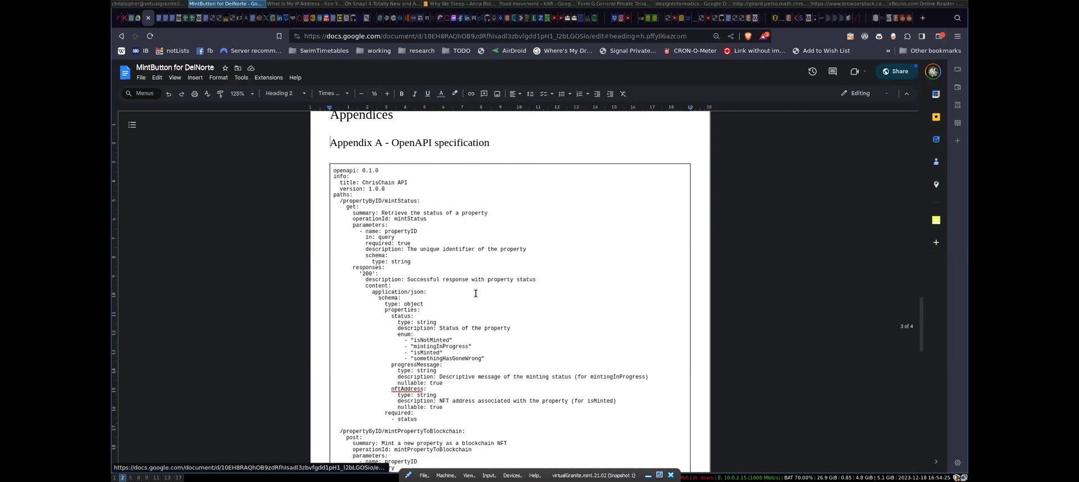
{"action": "key", "text": "ctrl+plus"}
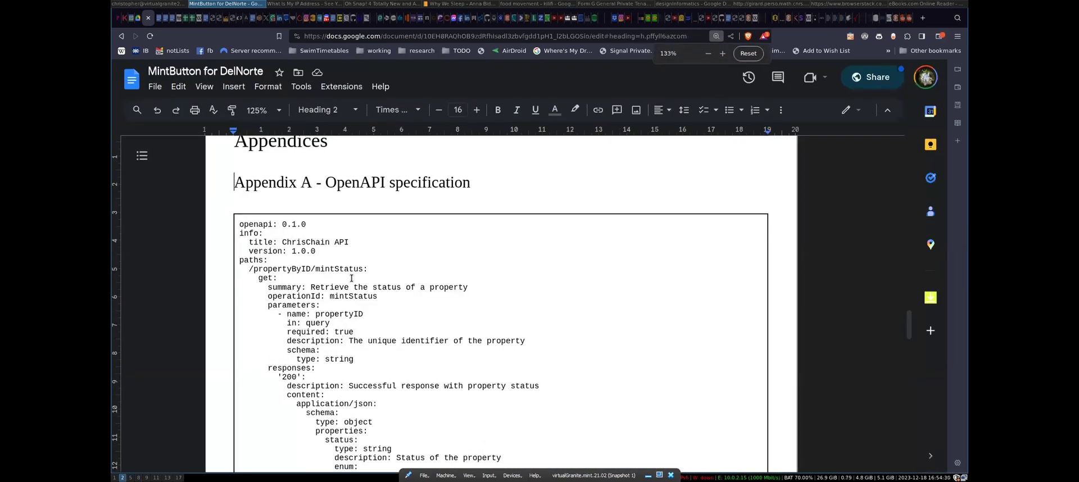
{"action": "left_click_drag", "start_coordinate": [311, 215], "coordinate": [374, 215]}
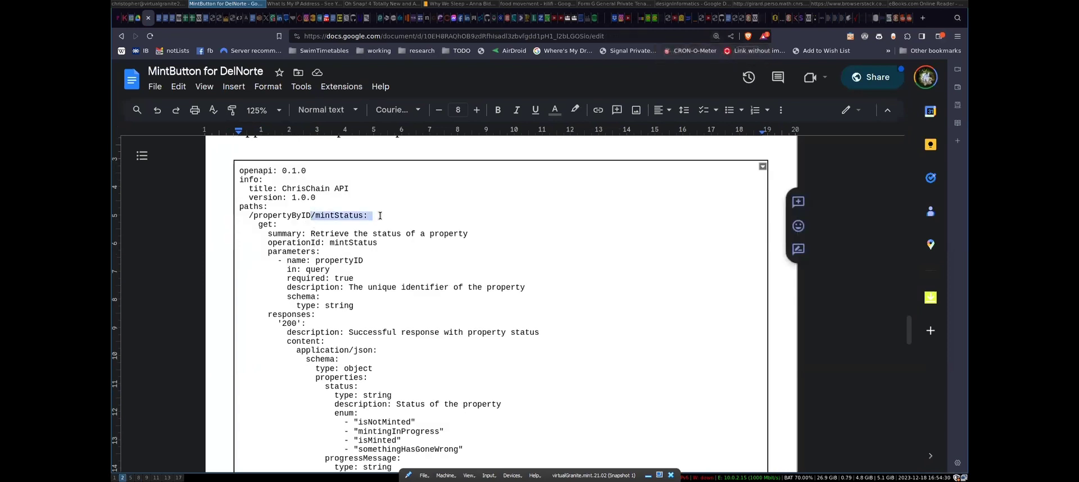
{"action": "left_click_drag", "start_coordinate": [262, 215], "coordinate": [379, 212]}
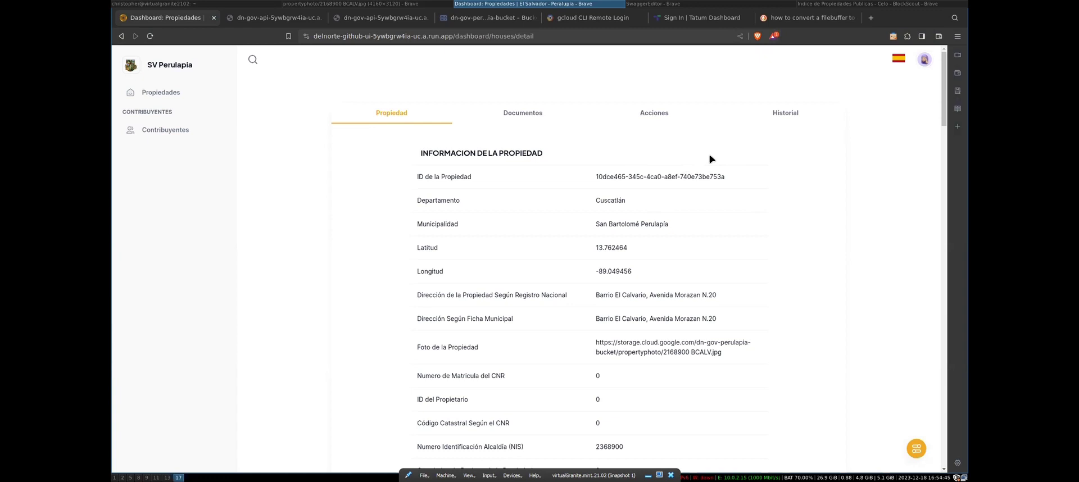
Check the Indice de Propiedades Publicas token page on Celo, then highlight the /propertyByID/mintPropertyToBlockchain section in the design document.
{"action": "key", "text": "alt+Tab"}
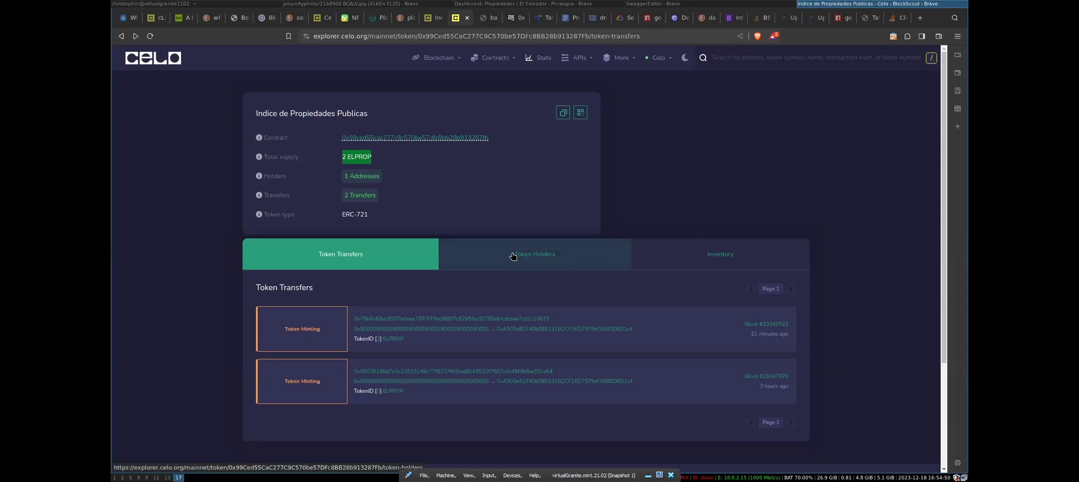
{"action": "key", "text": "alt+Tab"}
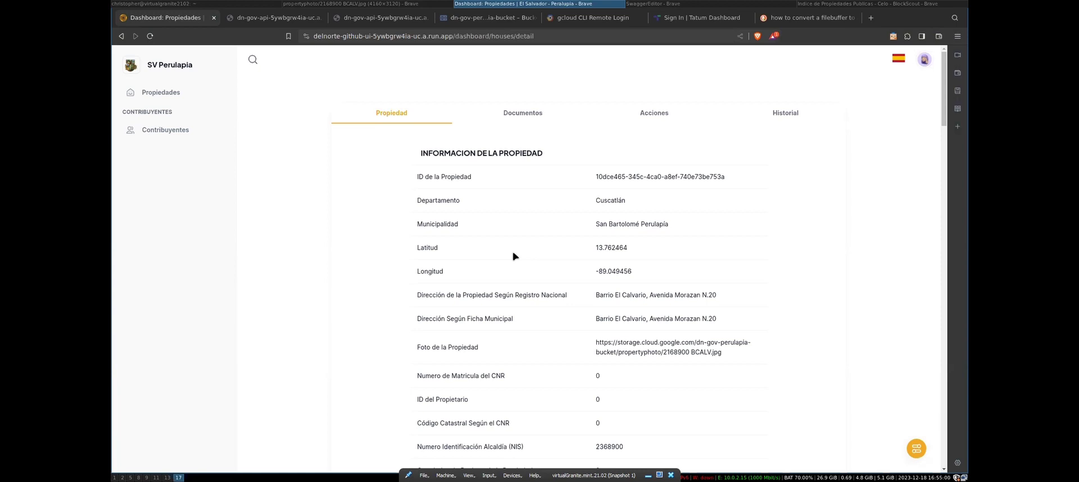
{"action": "key", "text": "super+2"}
{"action": "scroll", "coordinate": [315, 281], "scroll_direction": "down", "scroll_amount": 5}
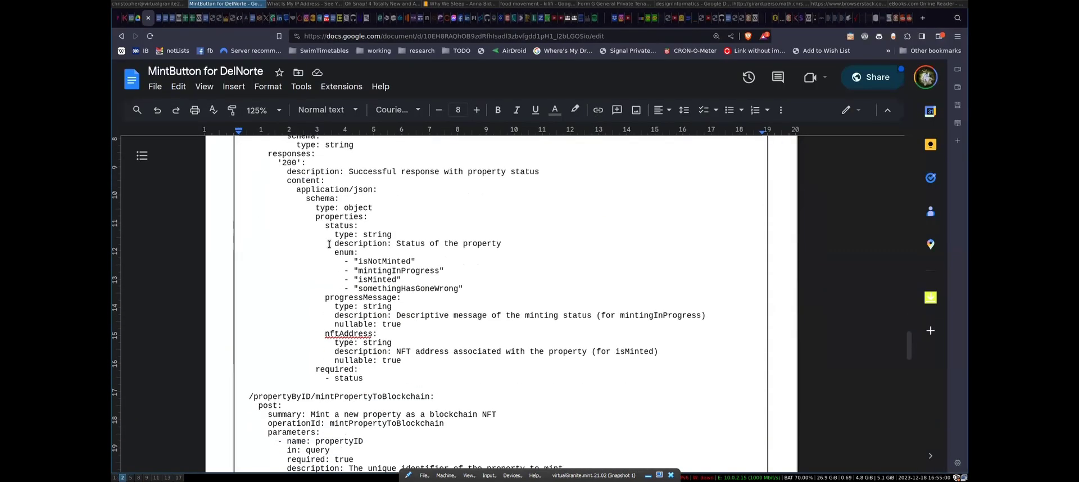
{"action": "left_click_drag", "start_coordinate": [260, 344], "coordinate": [434, 344]}
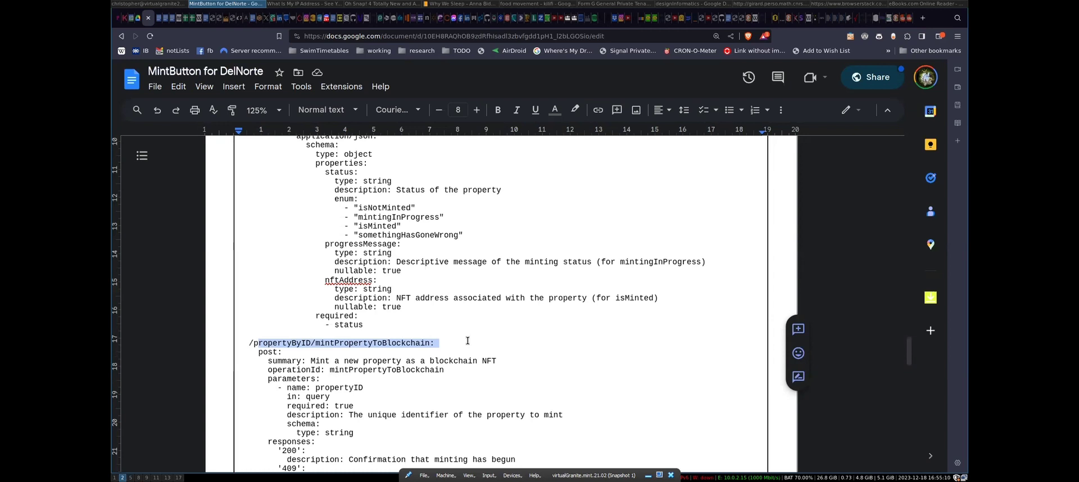
{"action": "scroll", "coordinate": [468, 341], "scroll_direction": "down", "scroll_amount": 1}
{"action": "left_click_drag", "start_coordinate": [242, 280], "coordinate": [371, 390]}
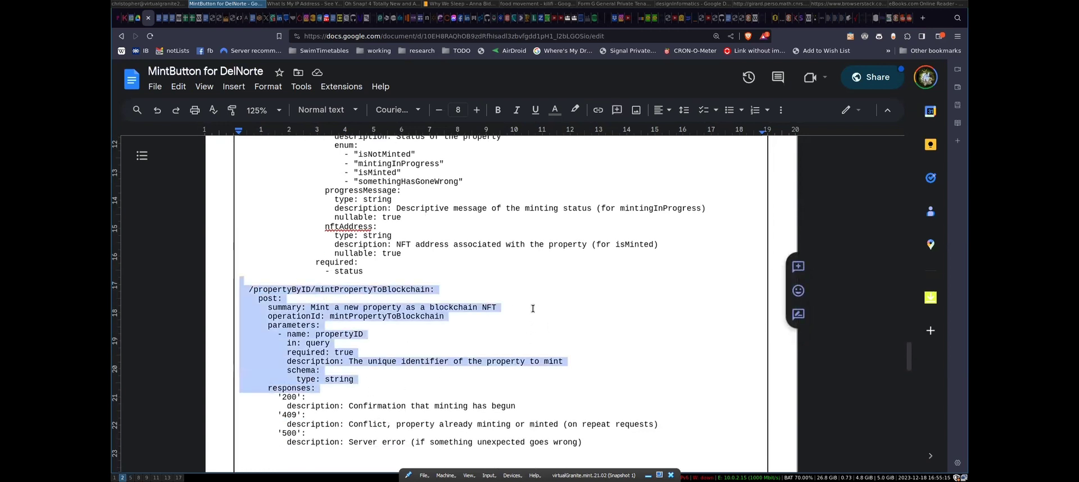
Switch to the DelNorte SmashNGrab Admin Dashboard and load the Property Index Snapshot.
{"action": "key", "text": "super+Tab"}
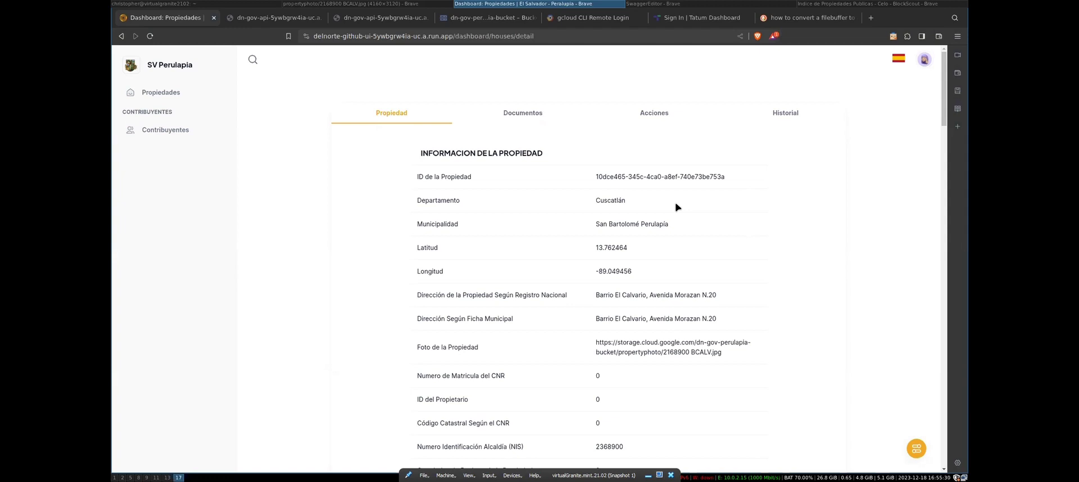
{"action": "key", "text": "super+8"}
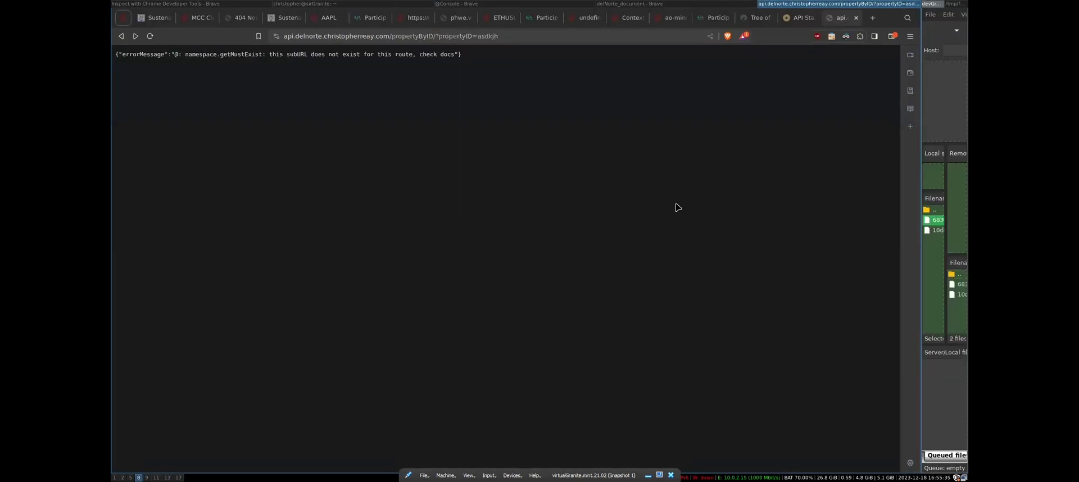
{"action": "key", "text": "super+Left"}
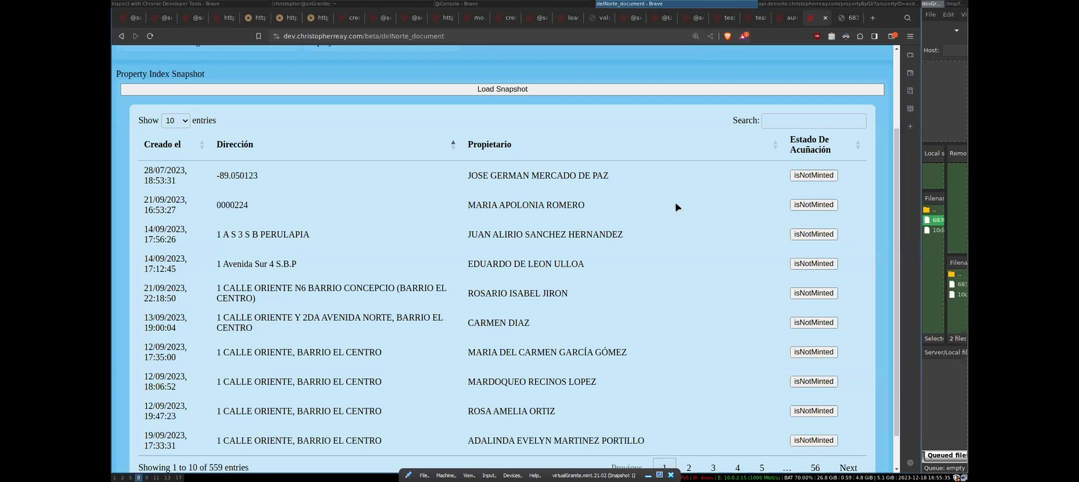
{"action": "scroll", "coordinate": [711, 243], "scroll_direction": "up", "scroll_amount": 3}
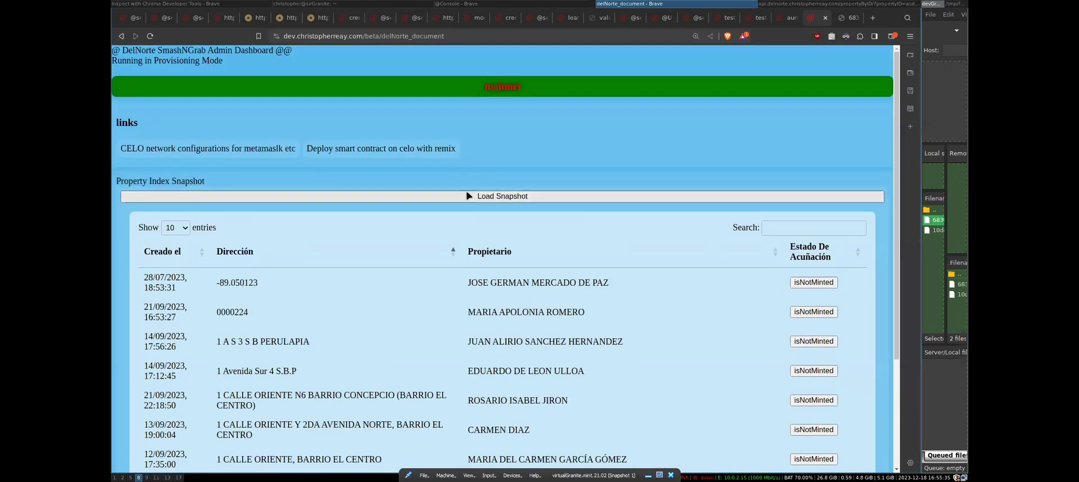
{"action": "left_click", "coordinate": [501, 196]}
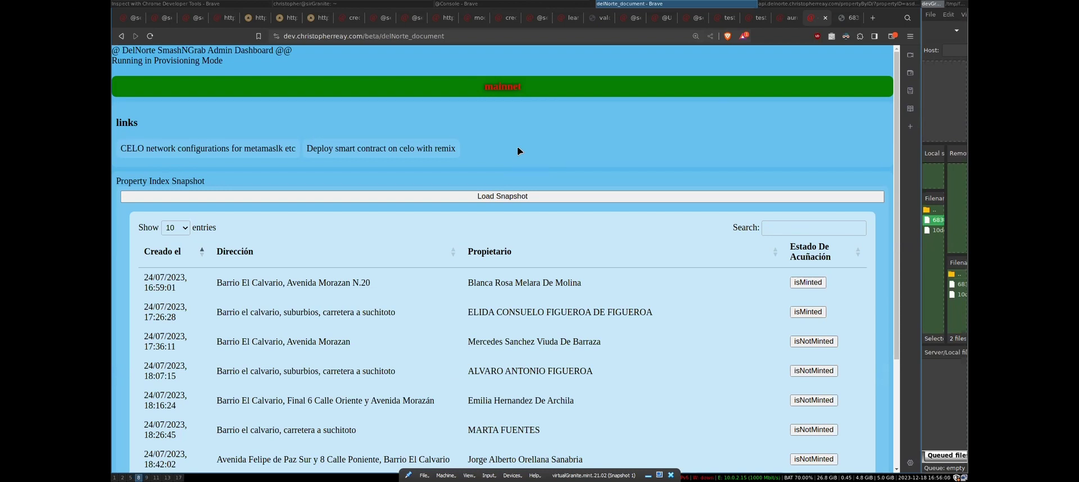
{"action": "left_click_drag", "start_coordinate": [305, 52], "coordinate": [533, 371]}
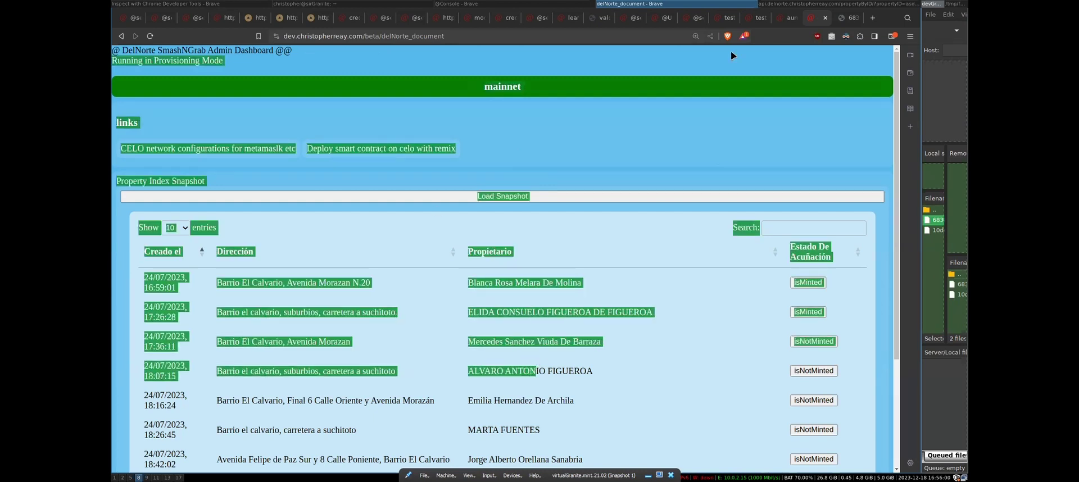
{"action": "left_click", "coordinate": [549, 173]}
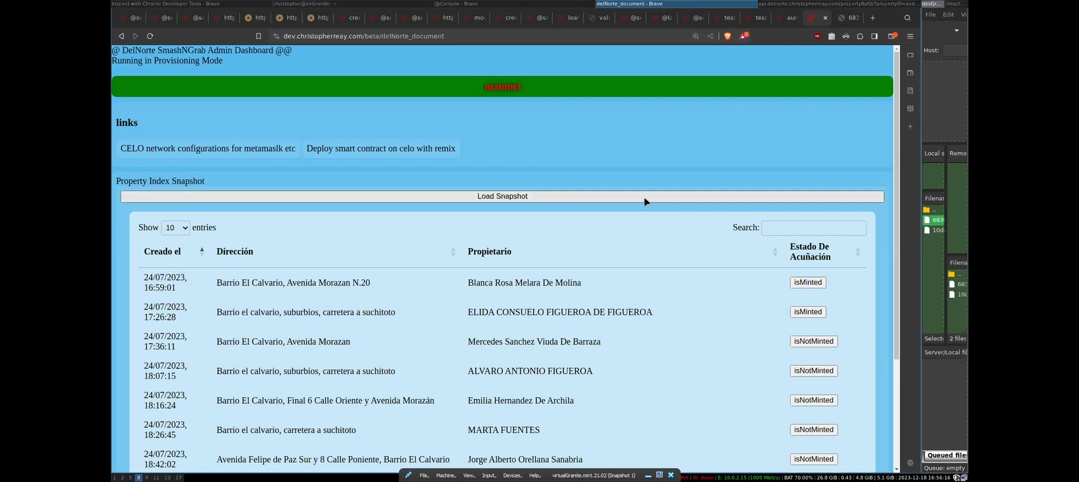
Expand the first isMinted property, review its street image and token metadata, and collapse it again.
{"action": "left_click", "coordinate": [807, 283]}
{"action": "scroll", "coordinate": [767, 180], "scroll_direction": "down", "scroll_amount": 2}
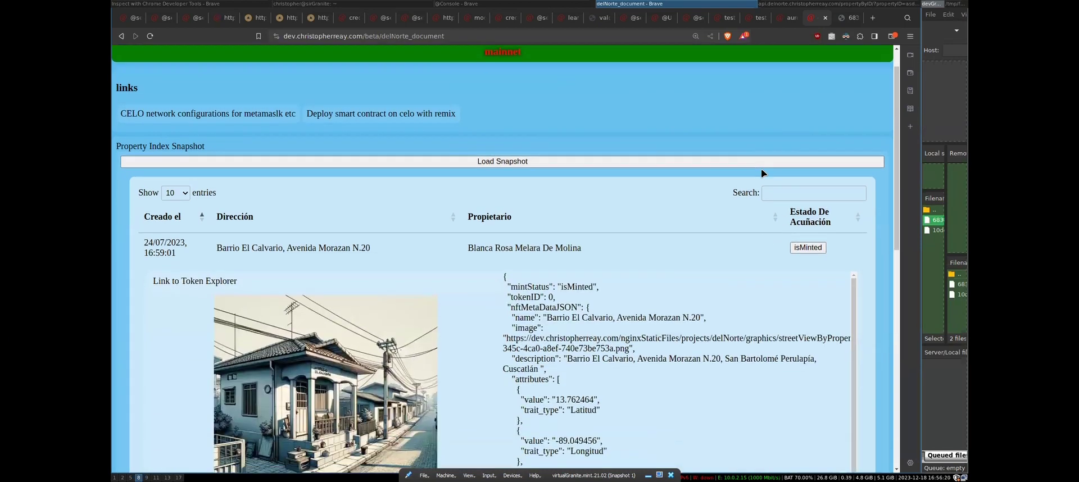
{"action": "scroll", "coordinate": [647, 115], "scroll_direction": "down", "scroll_amount": 2}
{"action": "scroll", "coordinate": [635, 298], "scroll_direction": "up", "scroll_amount": 2}
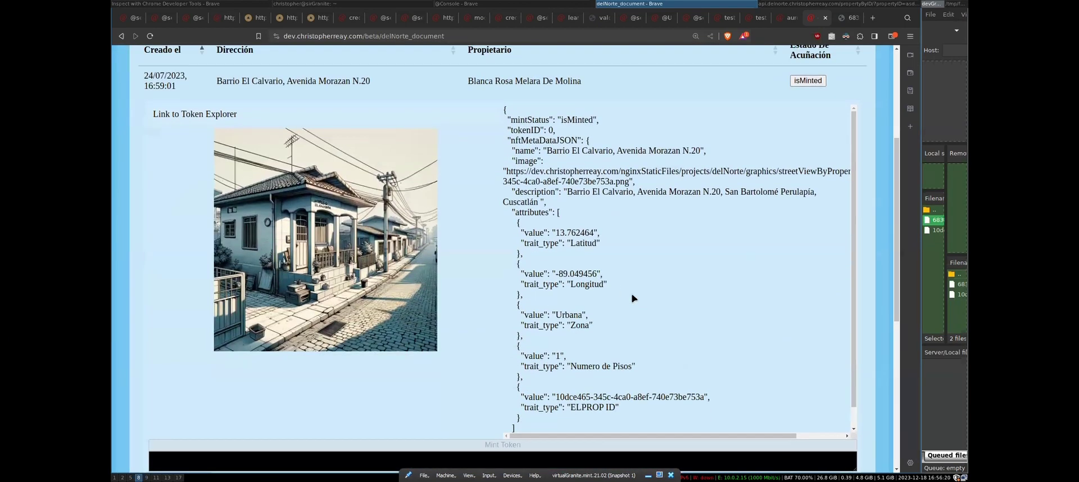
{"action": "left_click", "coordinate": [809, 124]}
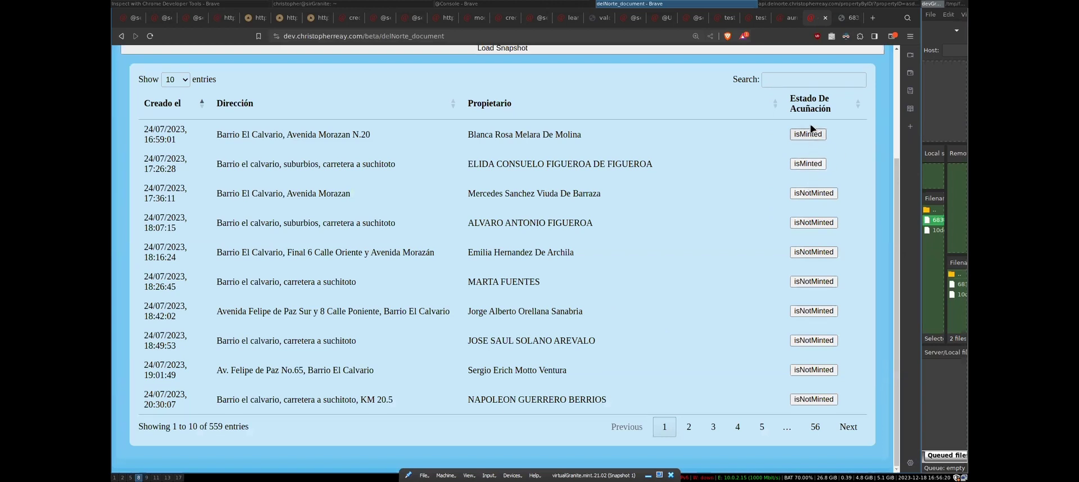
Return to the Propiedades list in the property dashboard and highlight the first property's creation date.
{"action": "key", "text": "super+Tab"}
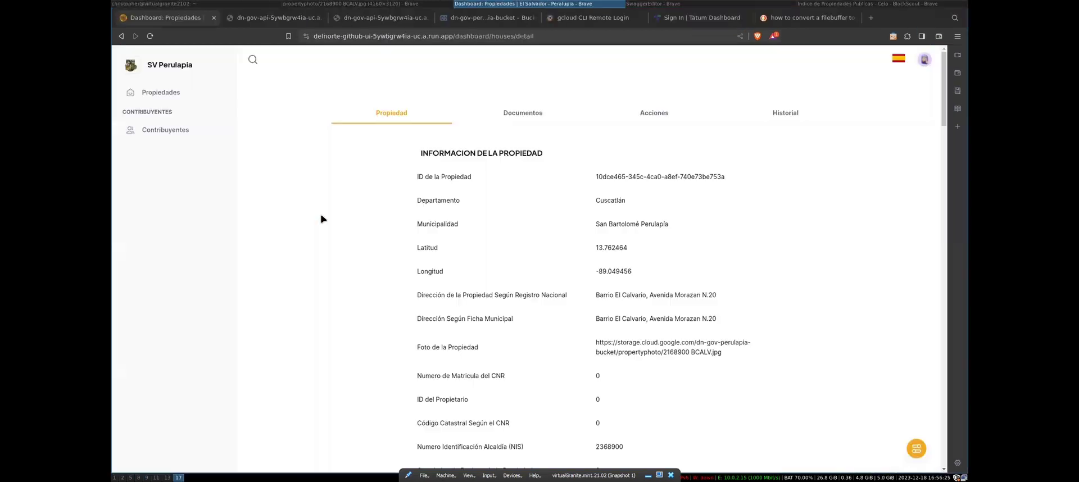
{"action": "key", "text": "alt+Left"}
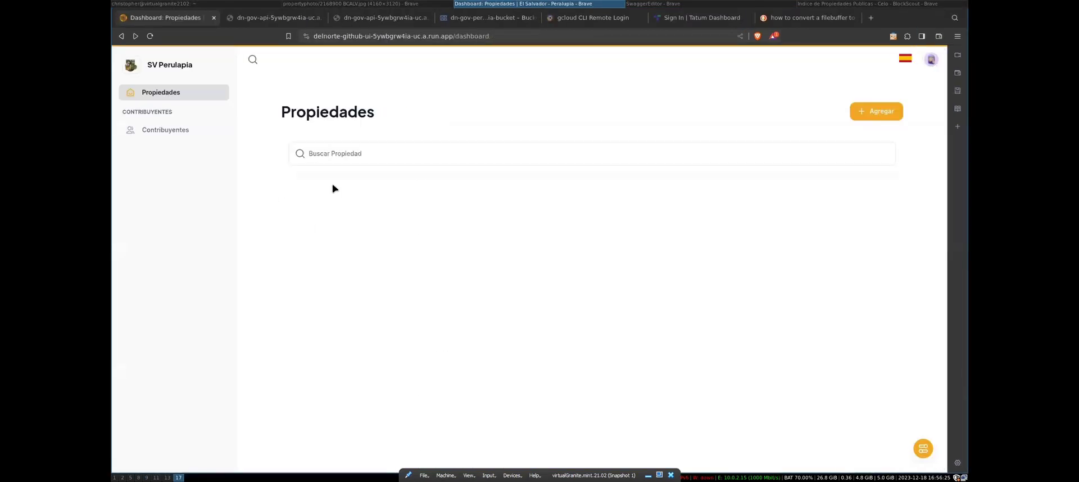
{"action": "scroll", "coordinate": [382, 388], "scroll_direction": "down", "scroll_amount": 1}
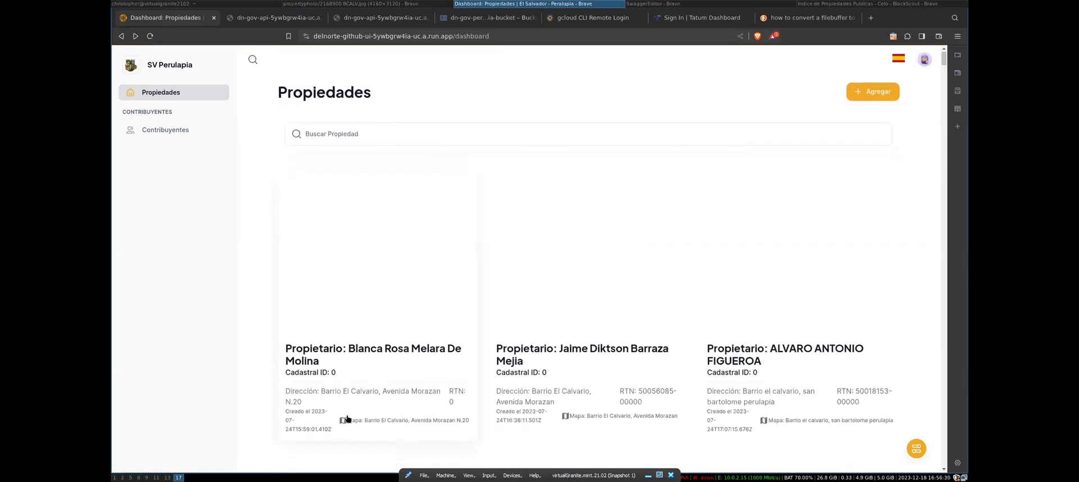
{"action": "left_click_drag", "start_coordinate": [333, 396], "coordinate": [286, 376]}
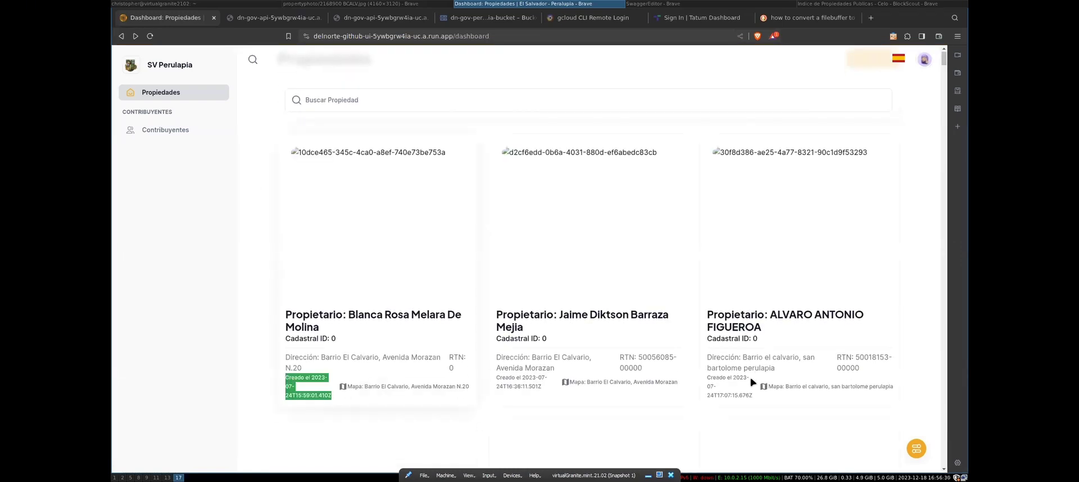
Expand the first isMinted property in the admin dashboard again and highlight the mintStatus and tokenID lines in its JSON.
{"action": "key", "text": "alt+Tab"}
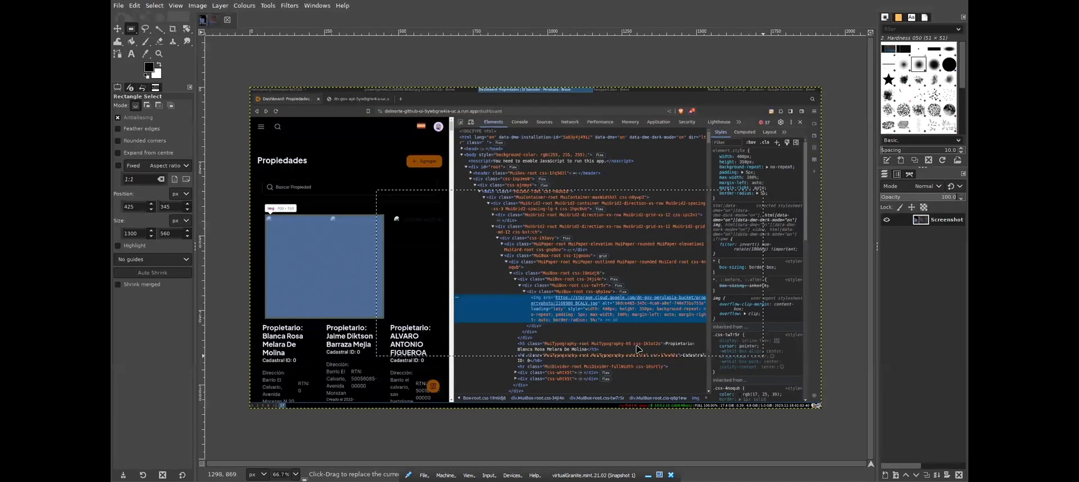
{"action": "key", "text": "alt+Tab"}
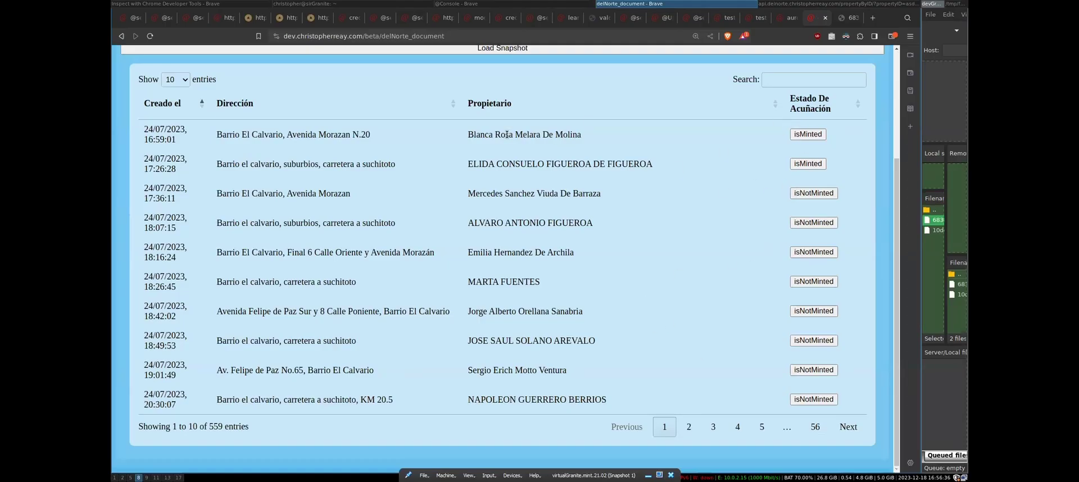
{"action": "left_click", "coordinate": [809, 135]}
{"action": "left_click_drag", "start_coordinate": [516, 164], "coordinate": [658, 263]}
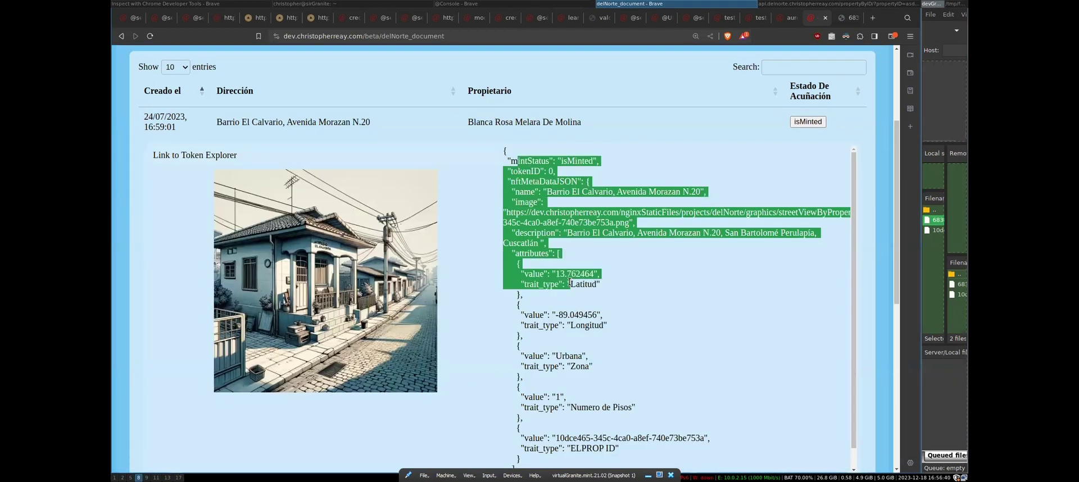
{"action": "left_click", "coordinate": [657, 263]}
{"action": "left_click_drag", "start_coordinate": [534, 161], "coordinate": [548, 185]}
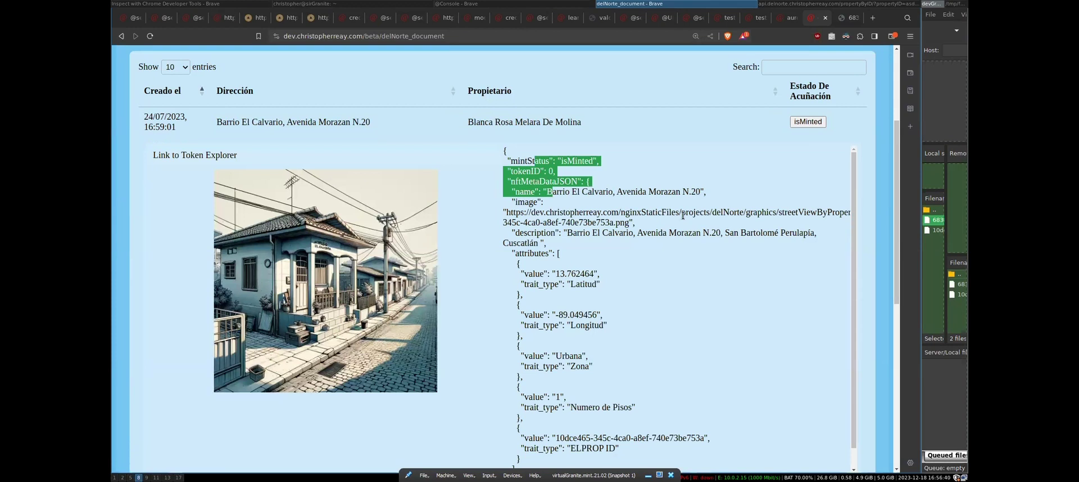
{"action": "left_click", "coordinate": [617, 235]}
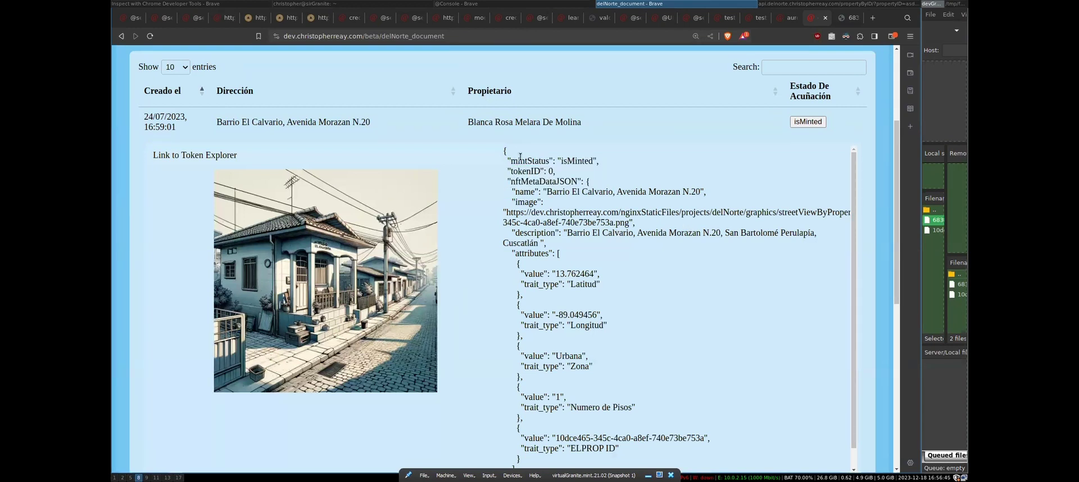
{"action": "left_click_drag", "start_coordinate": [519, 161], "coordinate": [605, 164]}
{"action": "left_click", "coordinate": [553, 210]}
Highlight the property's nftMetaDataJSON block and image URL, and open its token page in the Celo explorer.
{"action": "left_click_drag", "start_coordinate": [525, 170], "coordinate": [615, 323]}
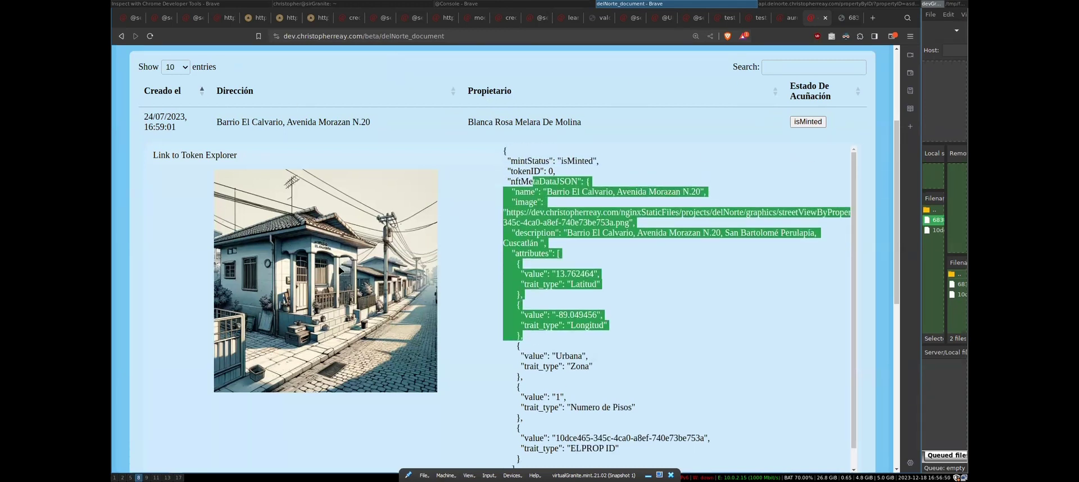
{"action": "left_click", "coordinate": [581, 192]}
{"action": "left_click_drag", "start_coordinate": [524, 213], "coordinate": [615, 223]}
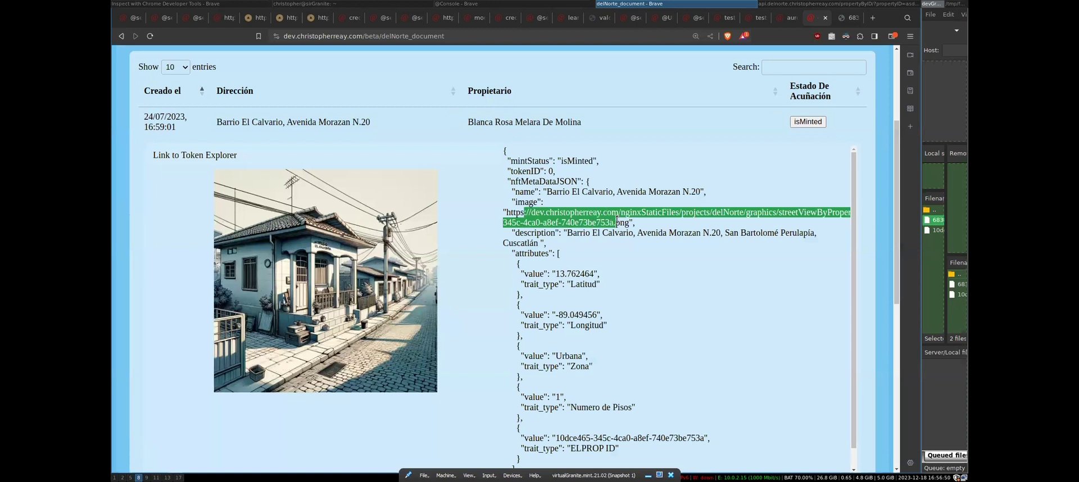
{"action": "left_click", "coordinate": [215, 156]}
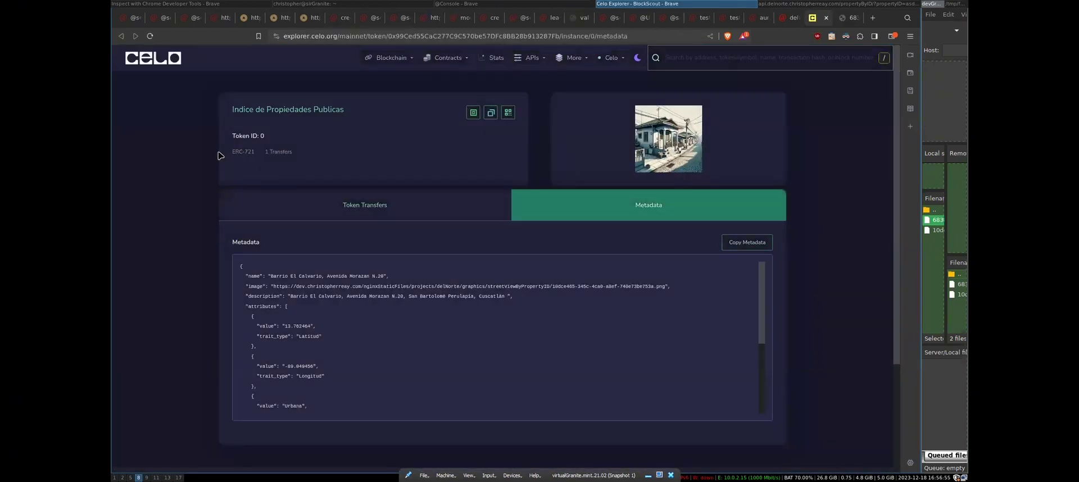
Open the first property's details in the property dashboard, compare them with its Celo token page, and return to the admin dashboard.
{"action": "key", "text": "super+Tab"}
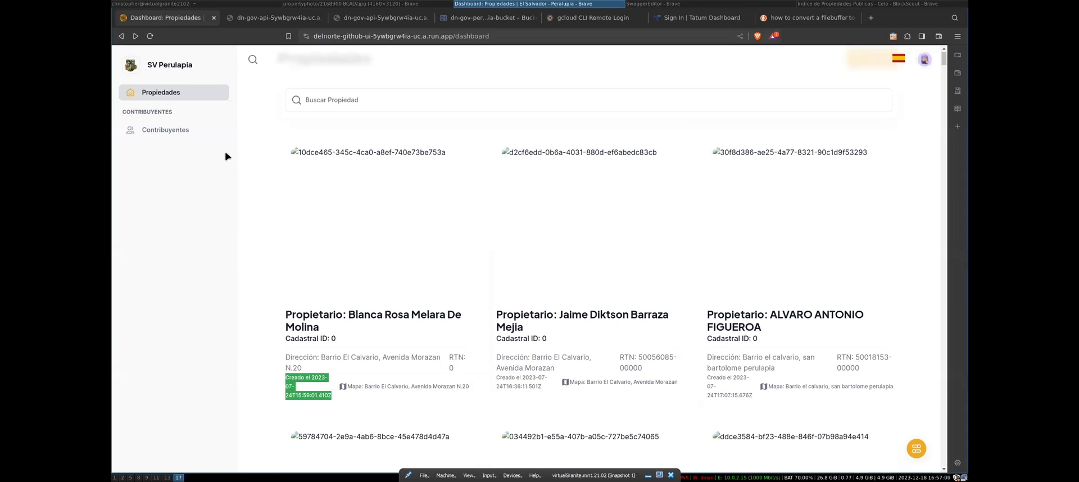
{"action": "left_click", "coordinate": [360, 186]}
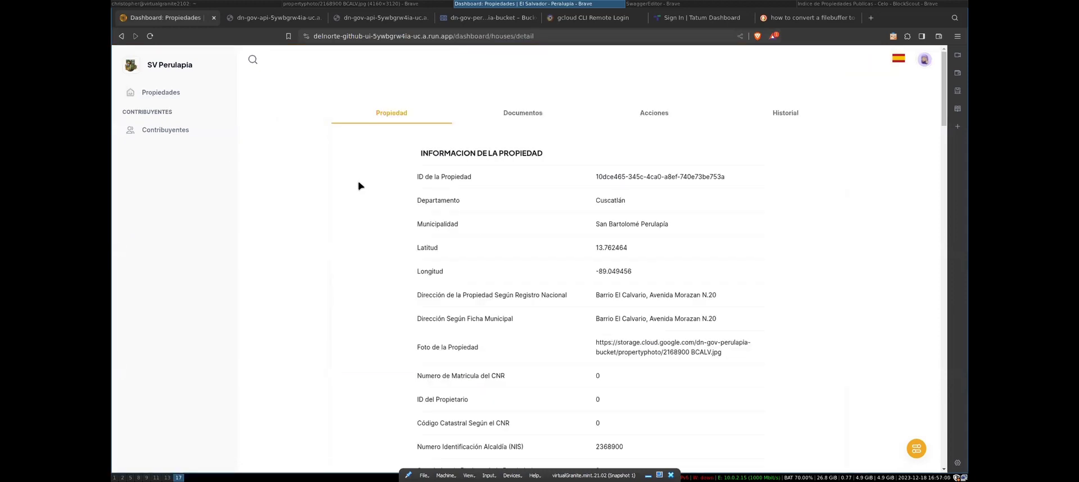
{"action": "key", "text": "super+Tab"}
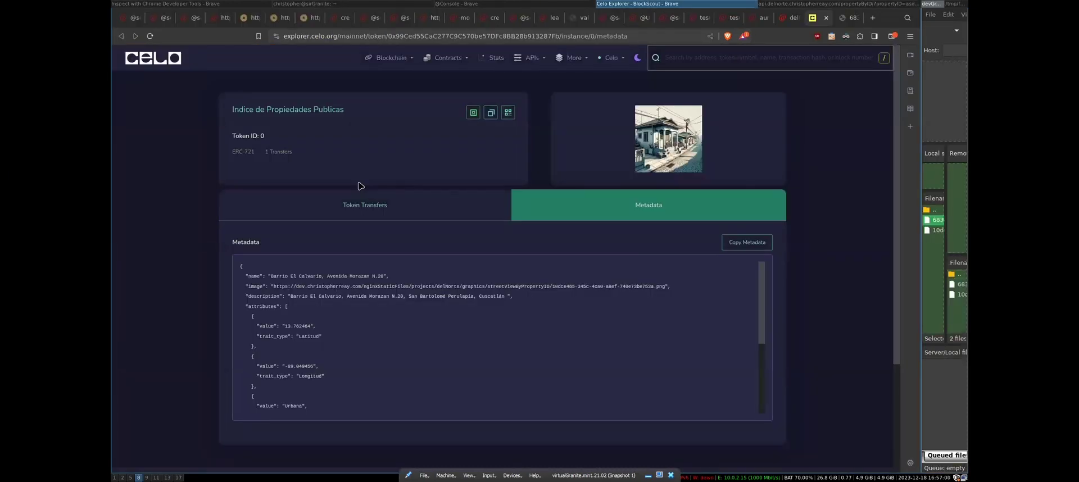
{"action": "key", "text": "super+Tab"}
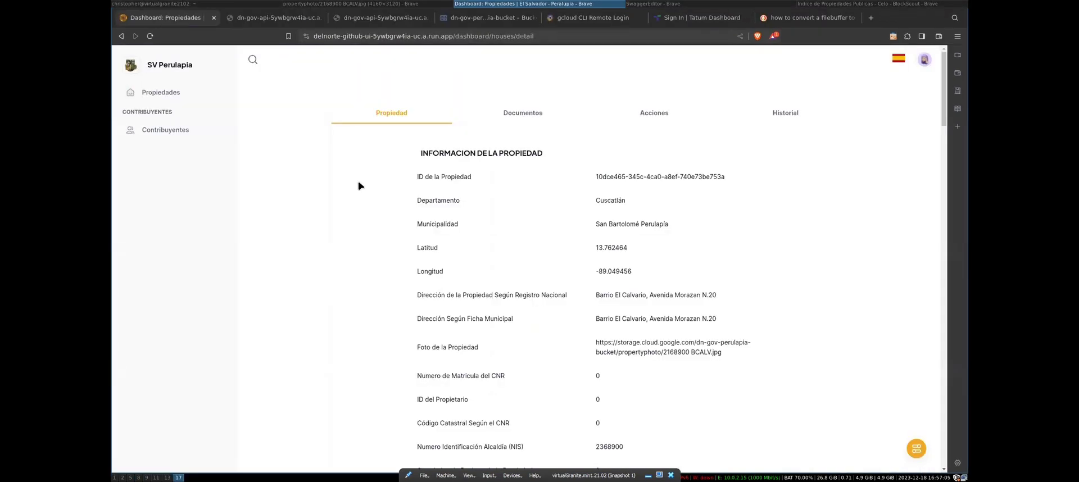
{"action": "key", "text": "super+Tab"}
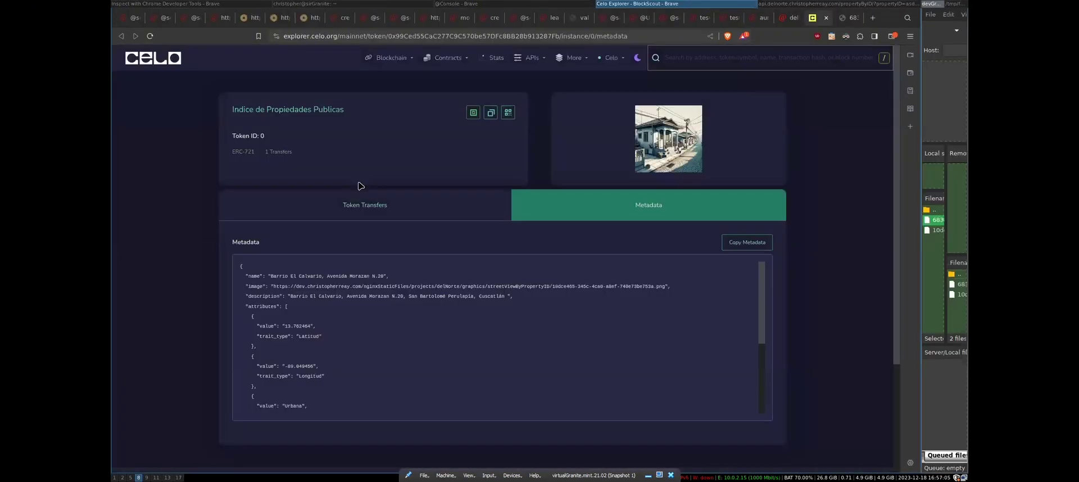
{"action": "key", "text": "super+Tab"}
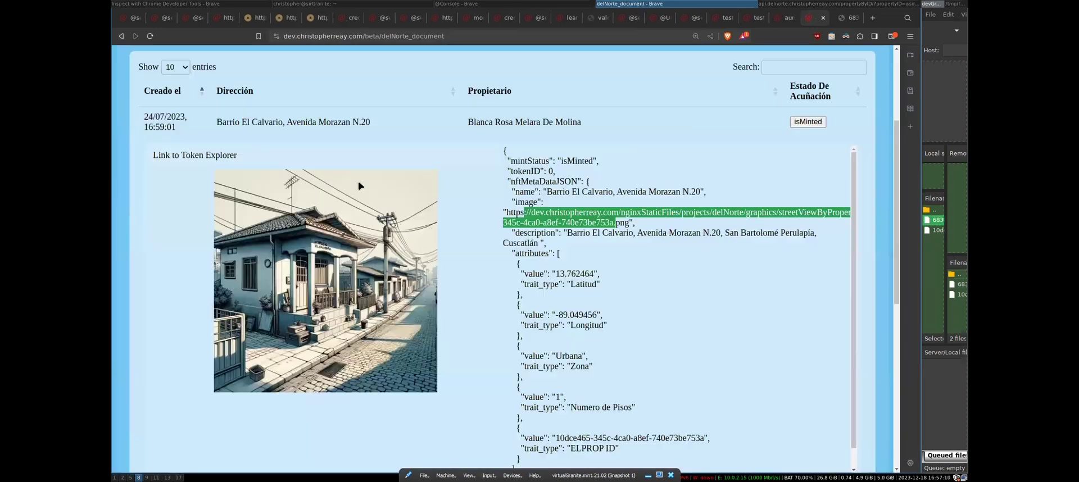
Collapse the first property, view the second isMinted property's token page in the Celo explorer, and collapse that property too.
{"action": "left_click", "coordinate": [808, 116]}
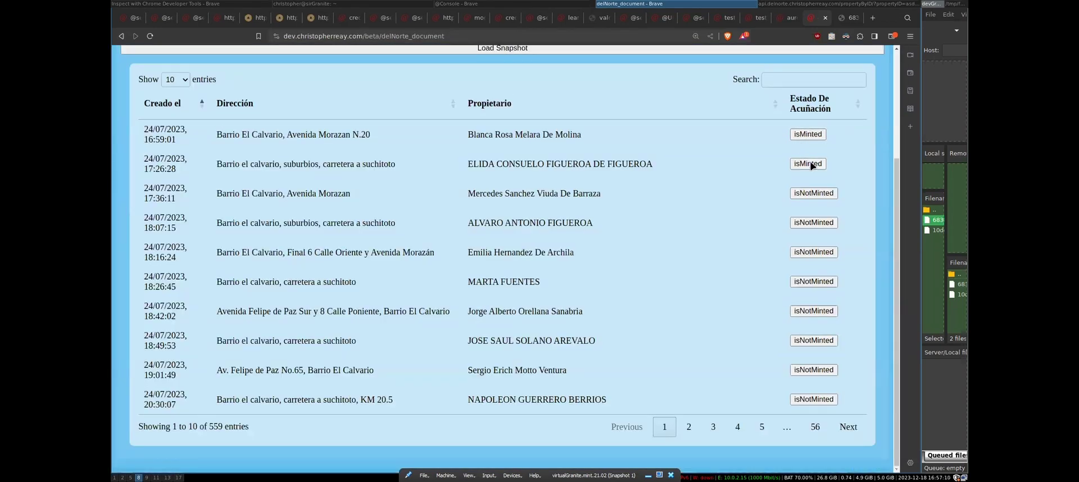
{"action": "left_click", "coordinate": [808, 164]}
{"action": "left_click", "coordinate": [215, 200]}
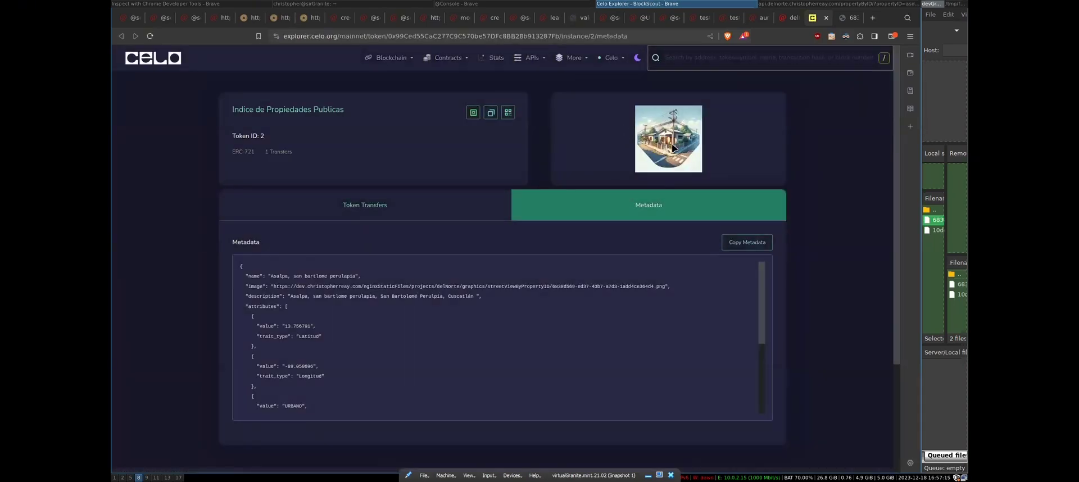
{"action": "key", "text": "ctrl+w"}
{"action": "left_click", "coordinate": [807, 164]}
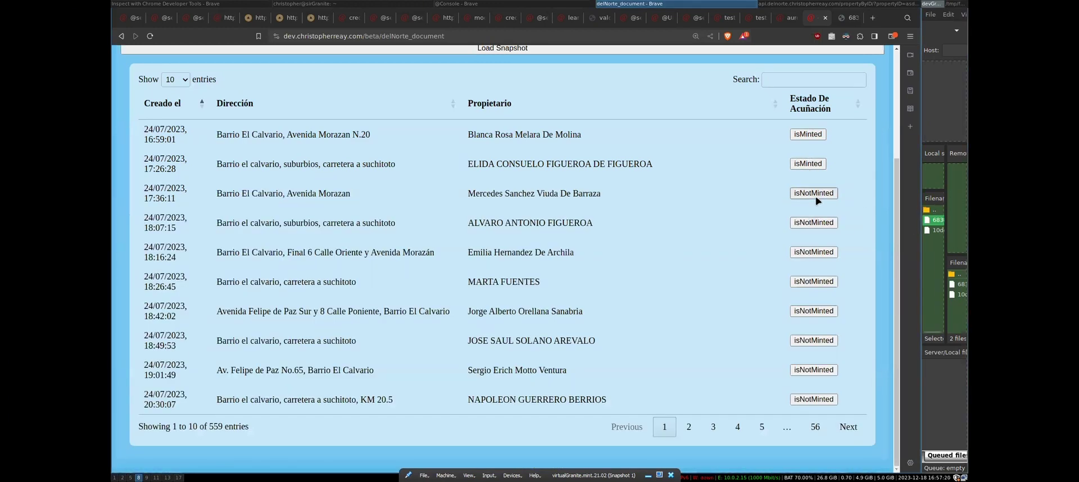
Expand the first isNotMinted property and enter the URL of the already open 6838d569-ed37-43b7-a7d3-1add4ce364d4.png street image as its token image.
{"action": "left_click", "coordinate": [815, 194]}
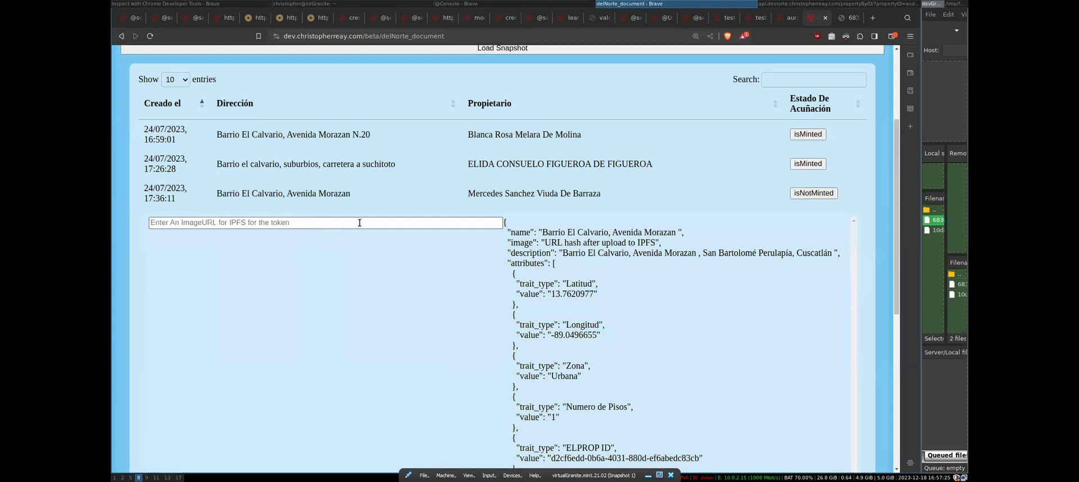
{"action": "key", "text": "ctrl+Tab"}
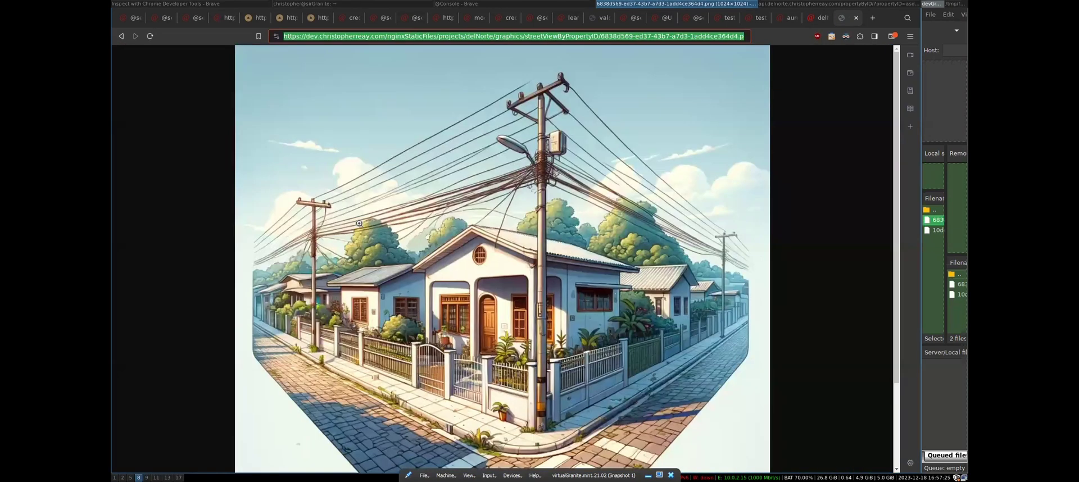
{"action": "key", "text": "ctrl+shift+Tab"}
{"action": "left_click", "coordinate": [365, 224]}
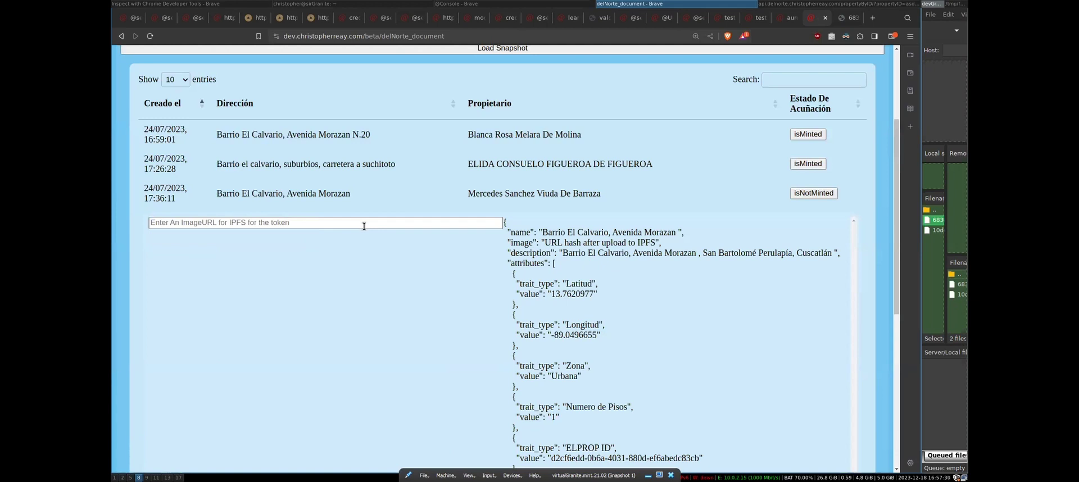
{"action": "type", "text": "https://dev.christopherreay.com/nginxStaticFiles/projects/delNorte/graphics/streetViewByPropertyID/6838d569-ed37-43b7-a7d3-1add4ce364d4.png"}
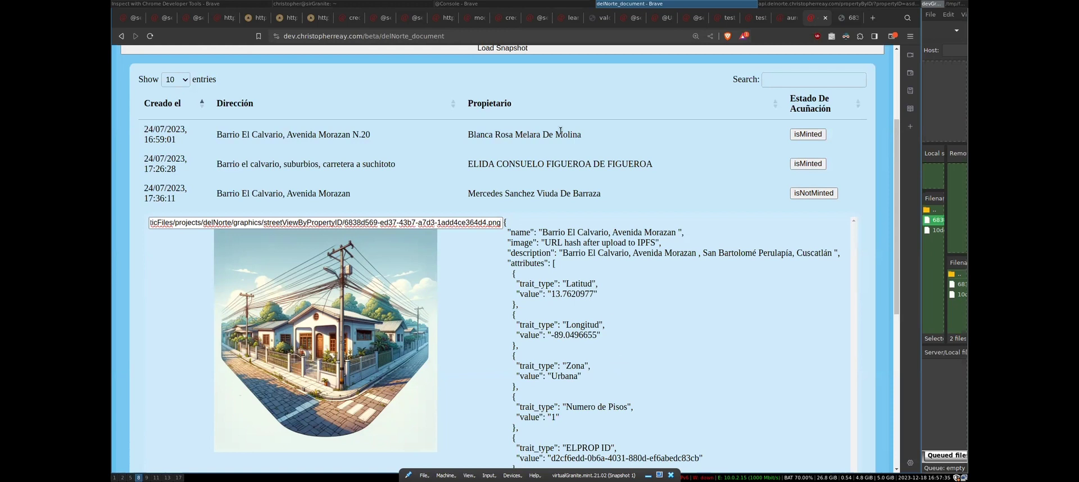
Highlight the Foto de la Propiedad URL in the property dashboard and return to the admin dashboard.
{"action": "key", "text": "super+7"}
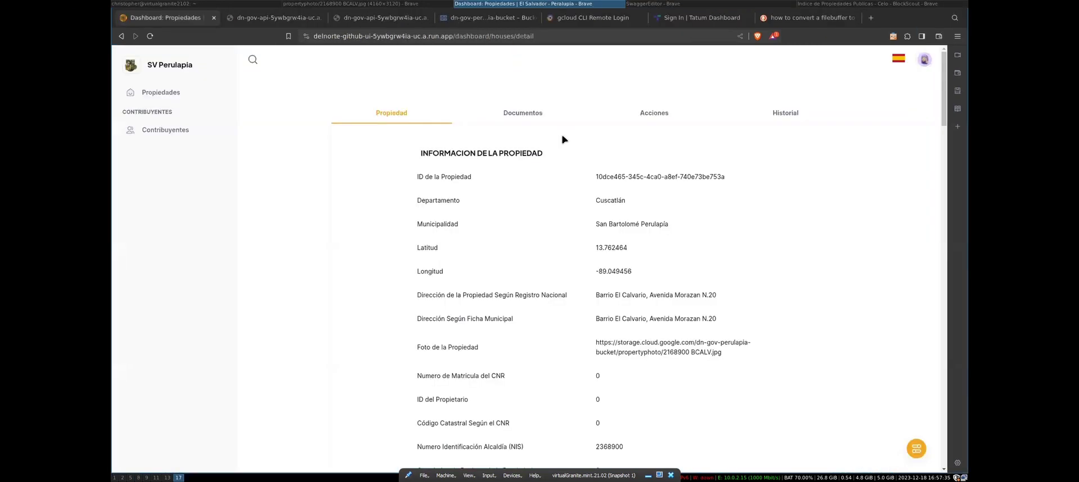
{"action": "left_click_drag", "start_coordinate": [723, 353], "coordinate": [584, 344]}
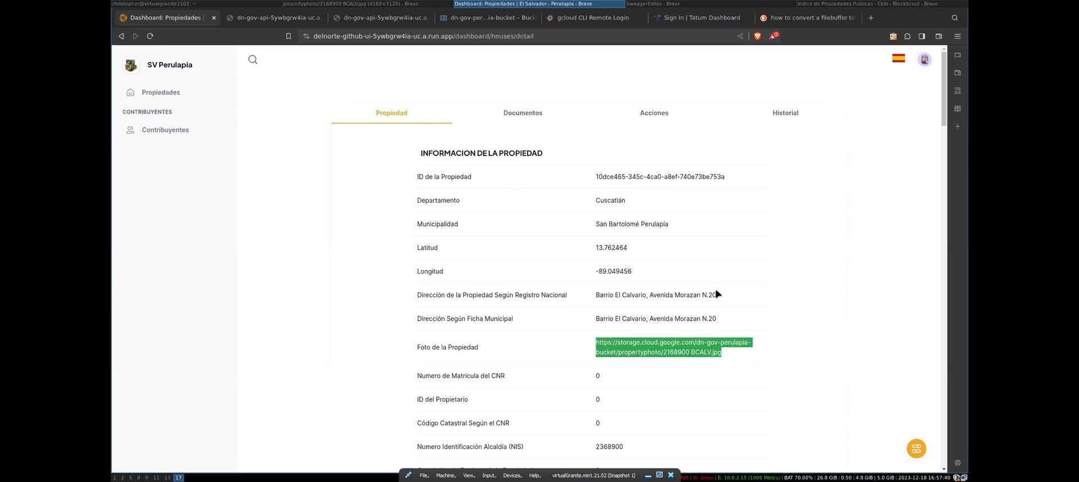
{"action": "key", "text": "super+8"}
Test the token image URL by removing the slash after delNorte, and restore the slash.
{"action": "scroll", "coordinate": [494, 332], "scroll_direction": "down", "scroll_amount": 2}
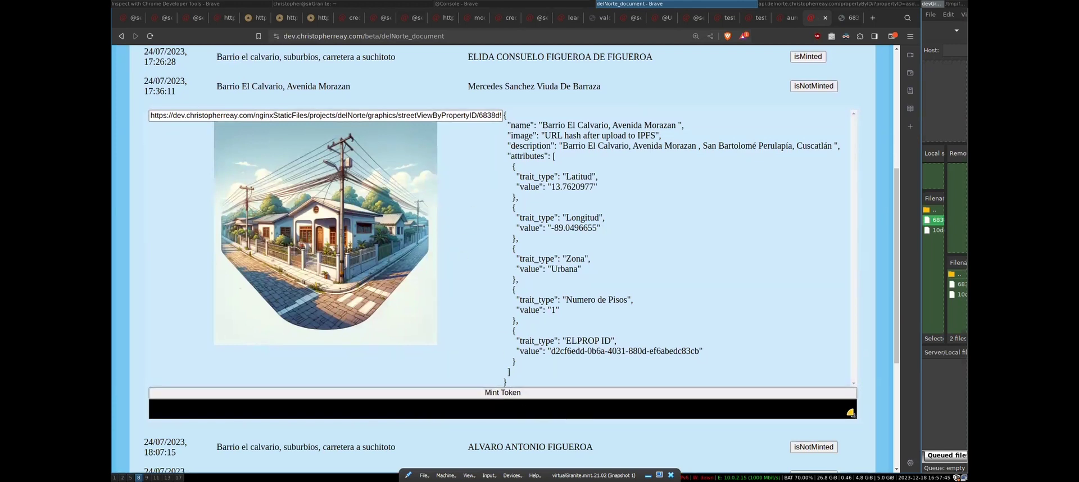
{"action": "key", "text": "BackSpace"}
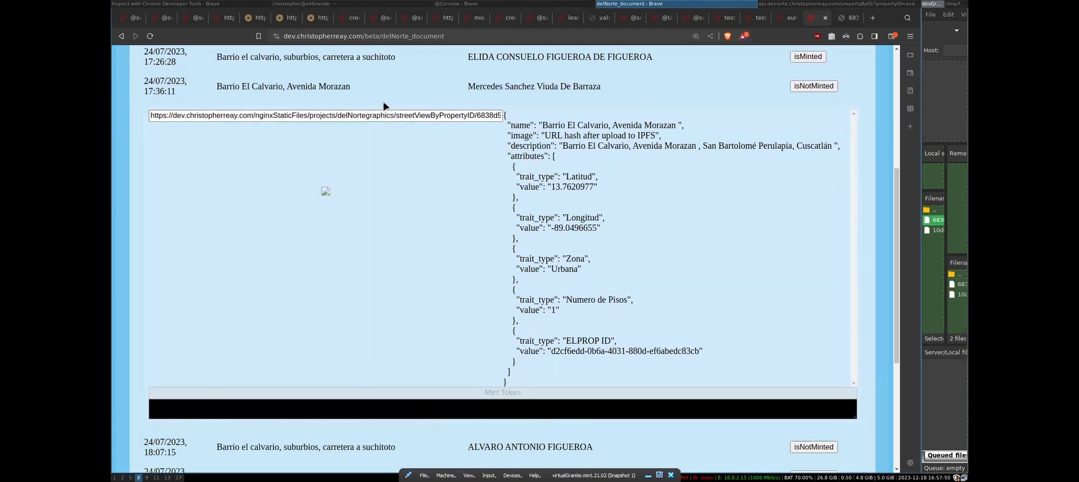
{"action": "type", "text": "/"}
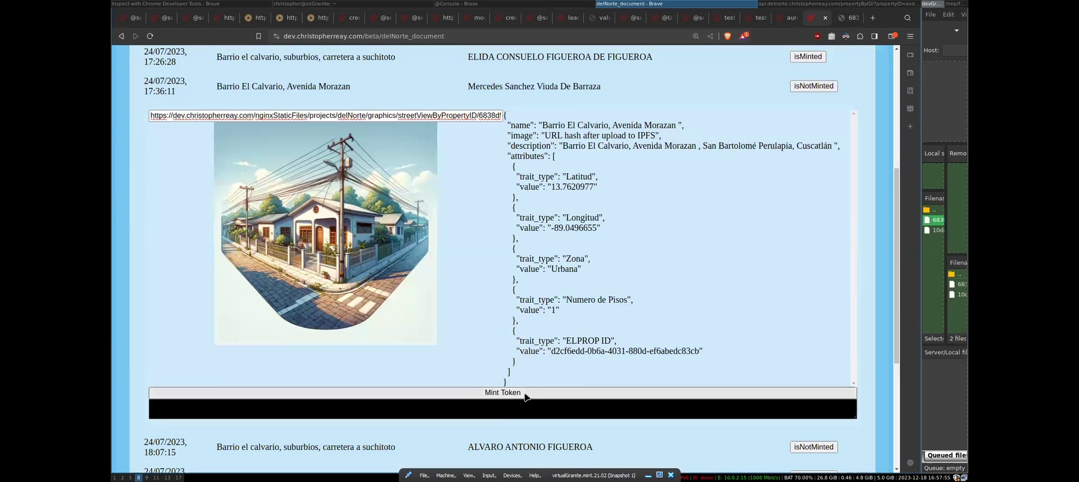
Mint the token for the first isNotMinted property and enlarge the minting log below its metadata.
{"action": "left_click", "coordinate": [525, 394]}
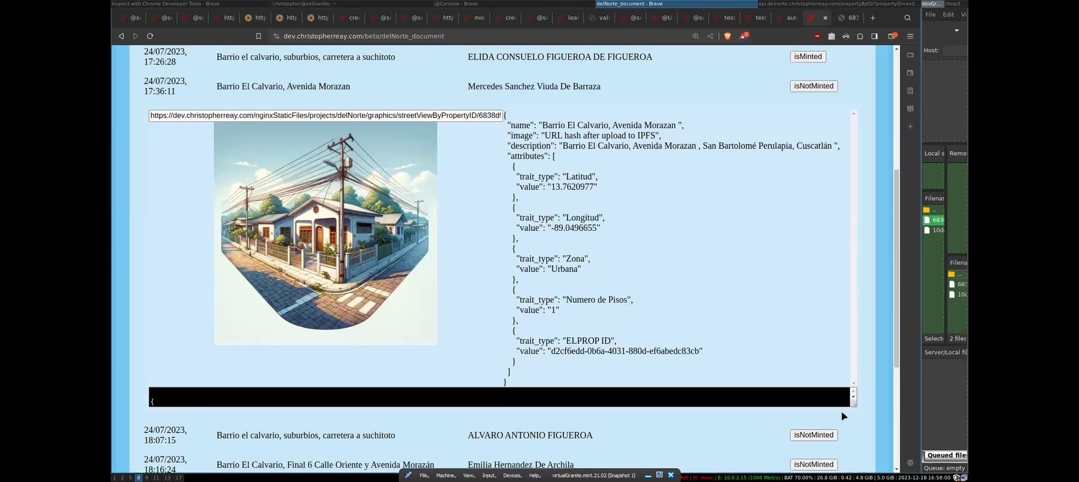
{"action": "left_click_drag", "start_coordinate": [846, 404], "coordinate": [890, 458]}
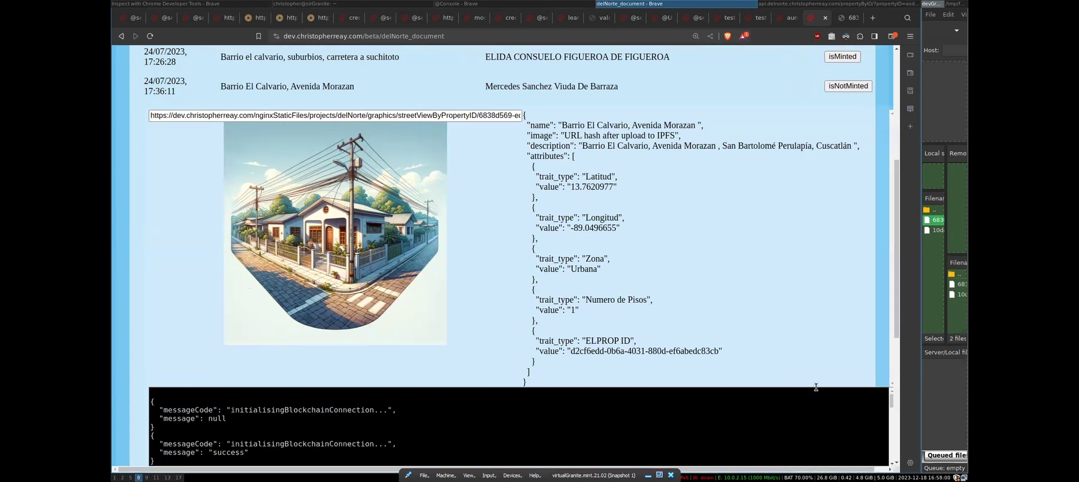
{"action": "scroll", "coordinate": [753, 307], "scroll_direction": "down", "scroll_amount": 2}
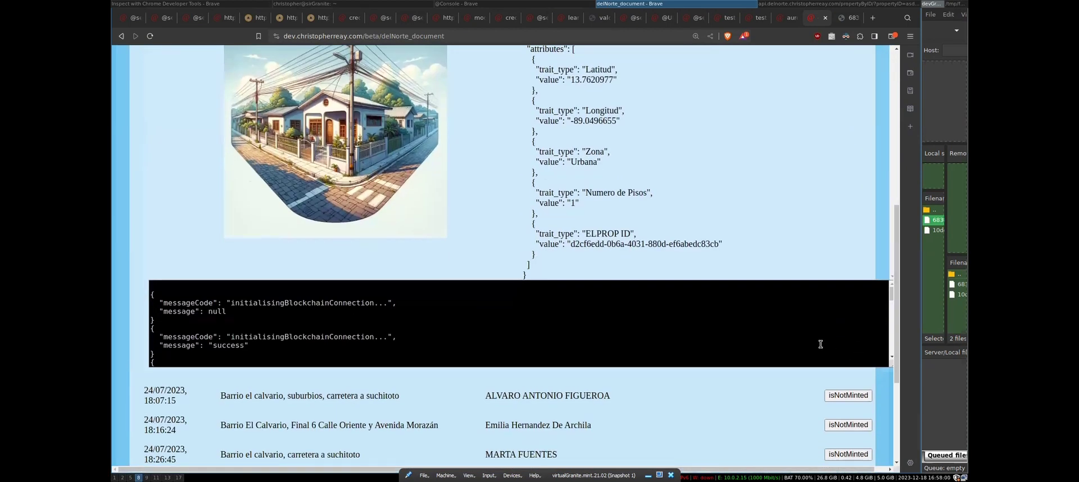
{"action": "scroll", "coordinate": [860, 348], "scroll_direction": "right", "scroll_amount": 1}
{"action": "left_click_drag", "start_coordinate": [879, 363], "coordinate": [843, 365]}
Highlight the two initialisingBlockchainConnection messages in the minting log and make the log area taller.
{"action": "left_click_drag", "start_coordinate": [157, 295], "coordinate": [256, 316]}
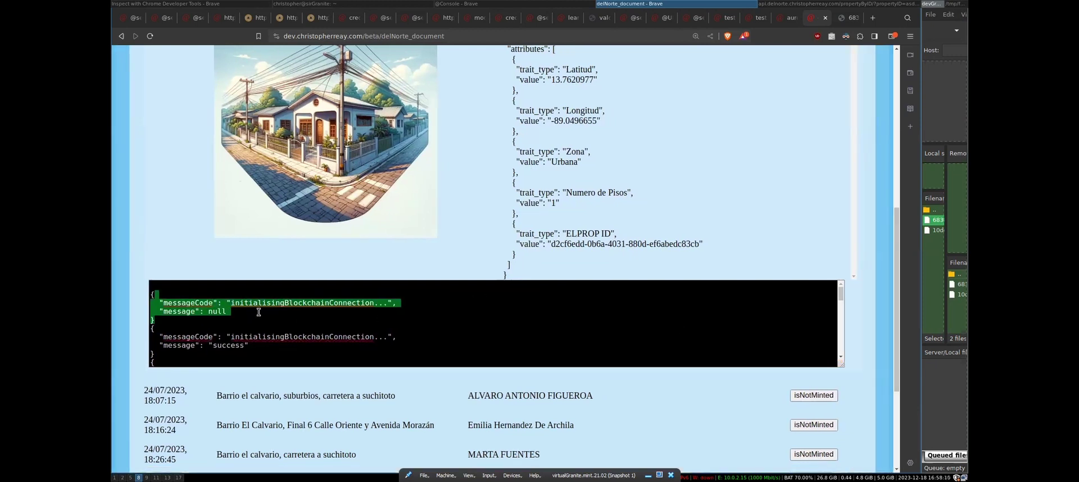
{"action": "key", "text": "super+7"}
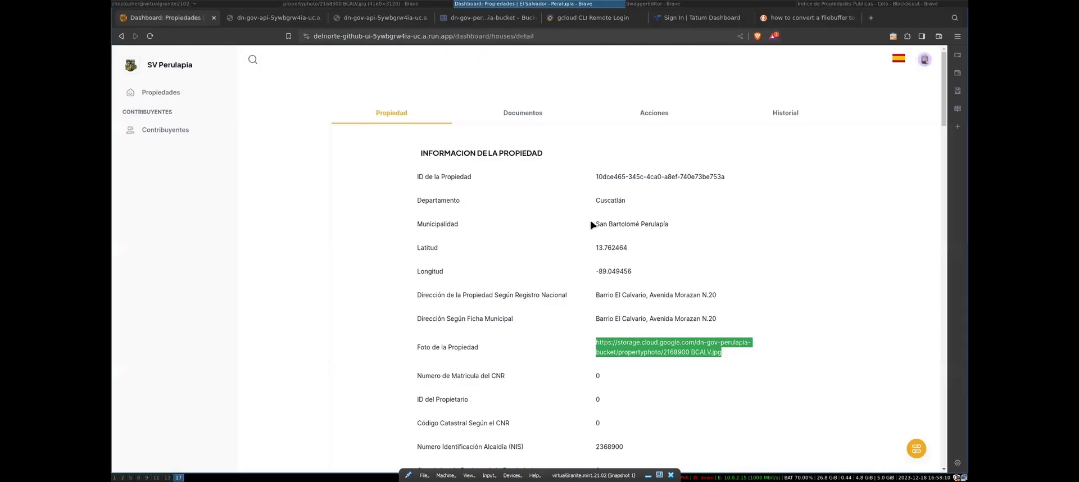
{"action": "key", "text": "super+8"}
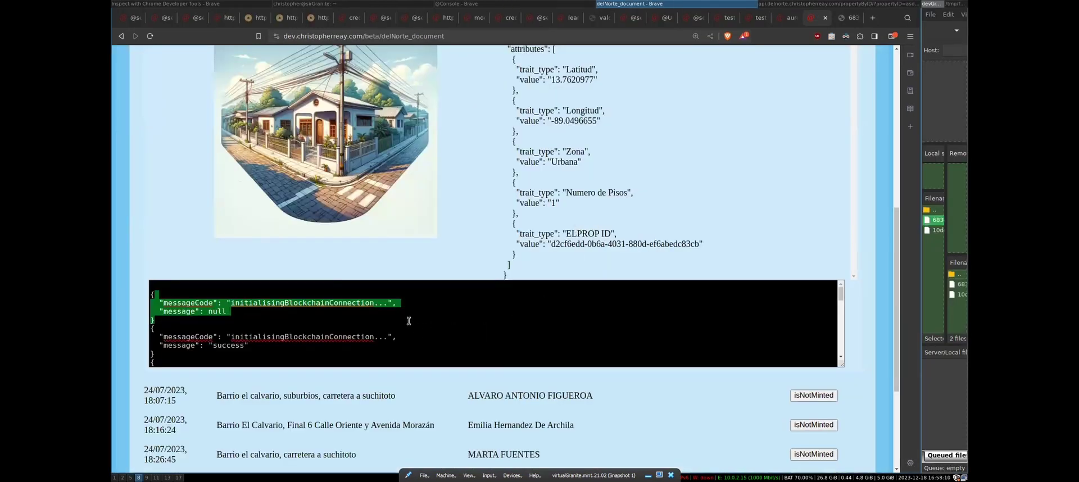
{"action": "left_click_drag", "start_coordinate": [841, 364], "coordinate": [849, 441]}
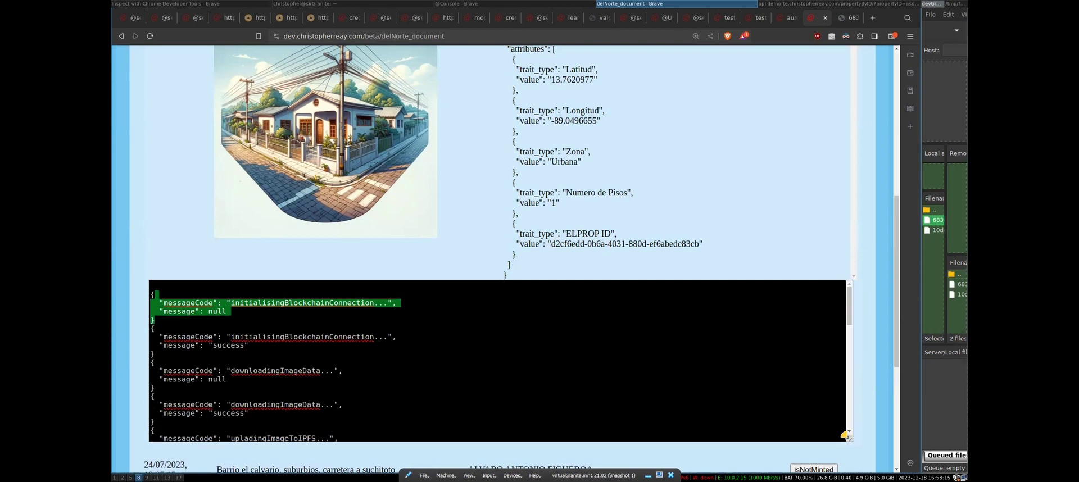
{"action": "left_click_drag", "start_coordinate": [289, 337], "coordinate": [251, 346]}
Read the minting log down to its last entry, highlighting the mintingPropertyToken messages.
{"action": "scroll", "coordinate": [294, 318], "scroll_direction": "down", "scroll_amount": 4}
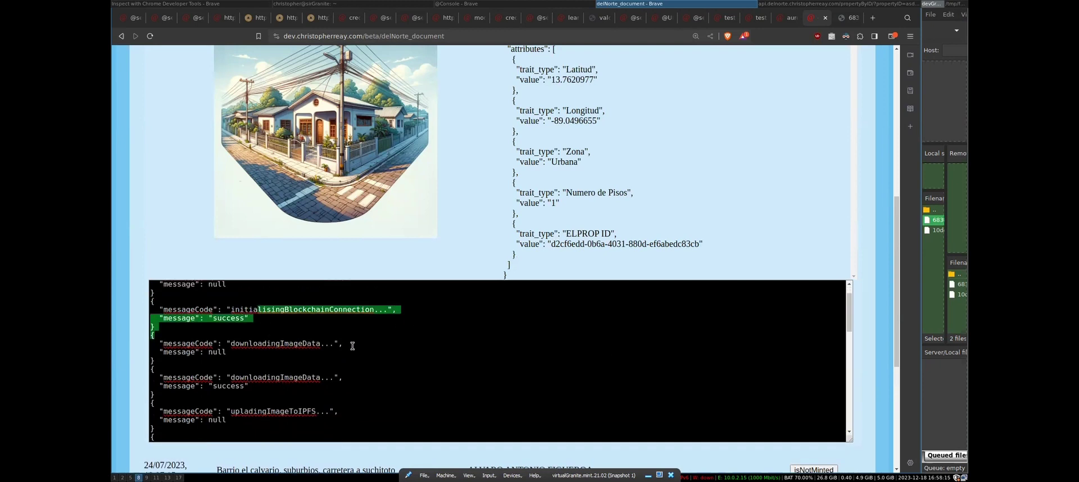
{"action": "scroll", "coordinate": [268, 348], "scroll_direction": "down", "scroll_amount": 2}
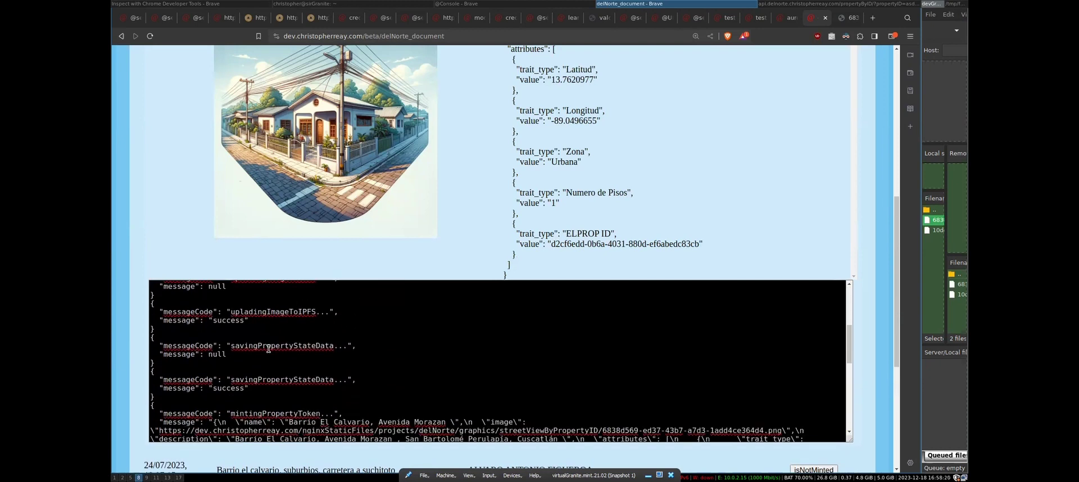
{"action": "scroll", "coordinate": [269, 349], "scroll_direction": "down", "scroll_amount": 2}
{"action": "left_click_drag", "start_coordinate": [247, 319], "coordinate": [254, 386]}
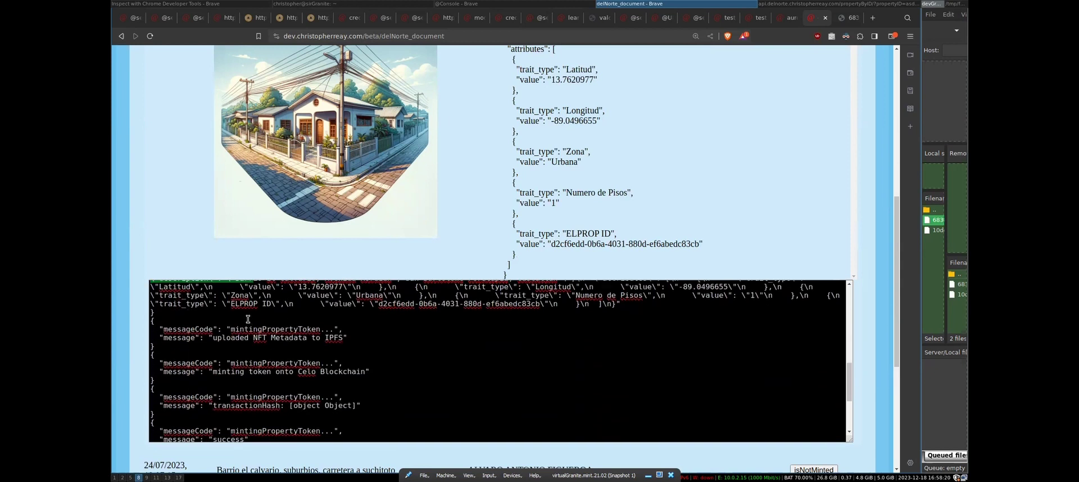
{"action": "scroll", "coordinate": [289, 344], "scroll_direction": "down", "scroll_amount": 2}
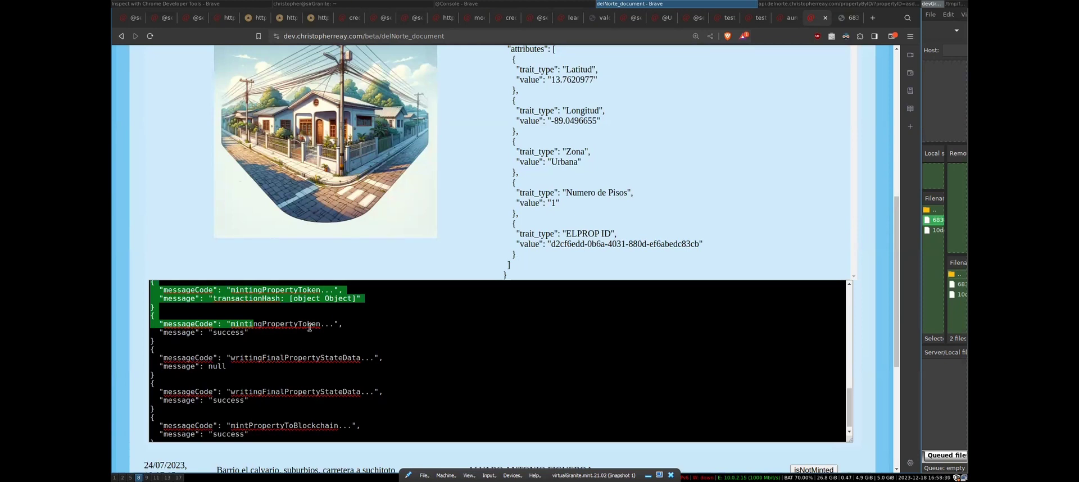
{"action": "scroll", "coordinate": [321, 336], "scroll_direction": "down", "scroll_amount": 1}
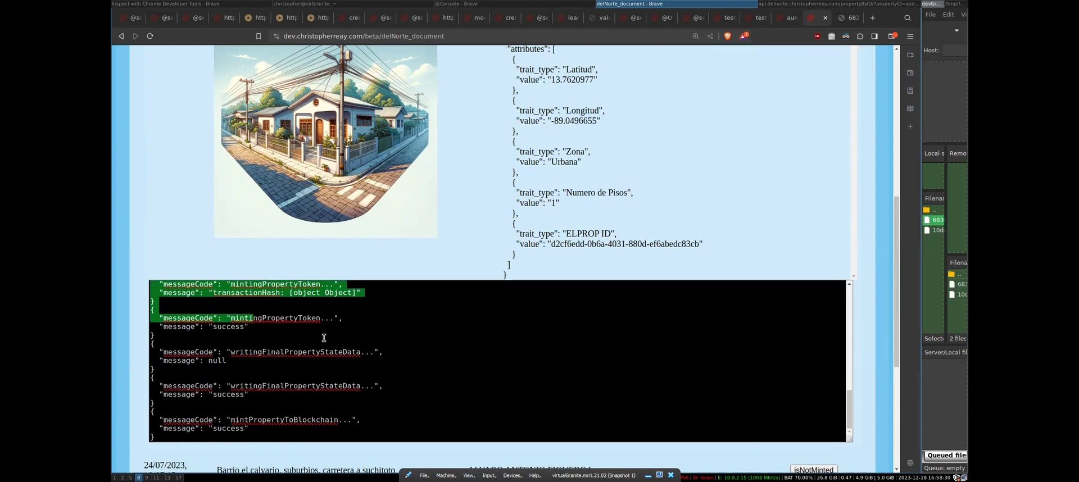
Recheck the log's NFT metadata and Celo minting messages, and examine the closing writingFinalPropertyStateData and mintPropertyToBlockchain entries.
{"action": "scroll", "coordinate": [324, 343], "scroll_direction": "up", "scroll_amount": 5}
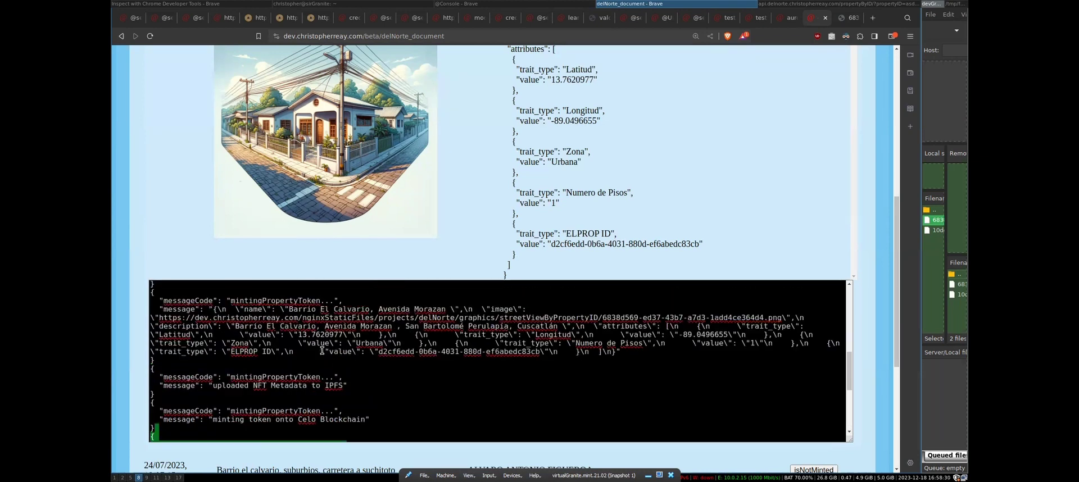
{"action": "scroll", "coordinate": [322, 351], "scroll_direction": "down", "scroll_amount": 5}
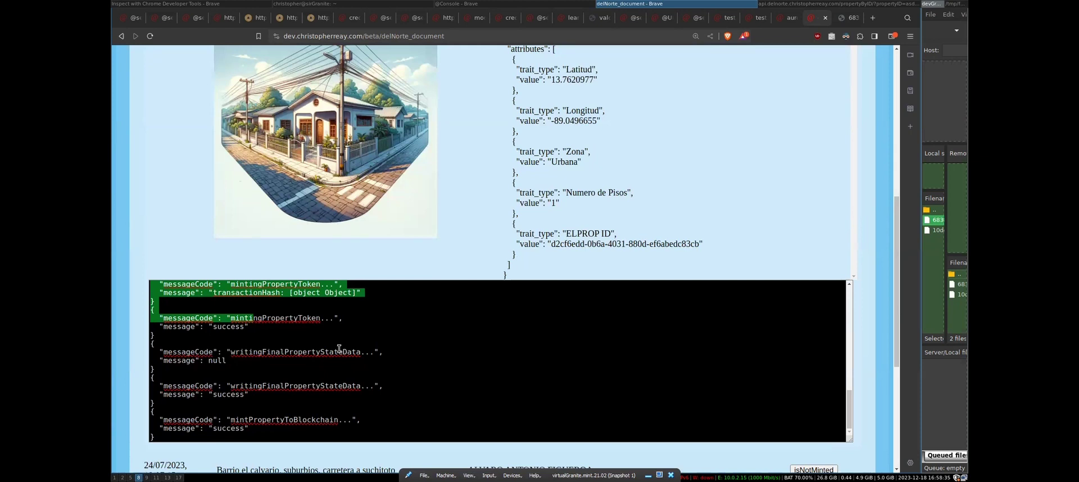
{"action": "scroll", "coordinate": [339, 349], "scroll_direction": "down", "scroll_amount": 3}
{"action": "scroll", "coordinate": [339, 368], "scroll_direction": "up", "scroll_amount": 3}
{"action": "left_click", "coordinate": [338, 371]}
{"action": "scroll", "coordinate": [312, 371], "scroll_direction": "down", "scroll_amount": 2}
{"action": "scroll", "coordinate": [314, 360], "scroll_direction": "up", "scroll_amount": 1}
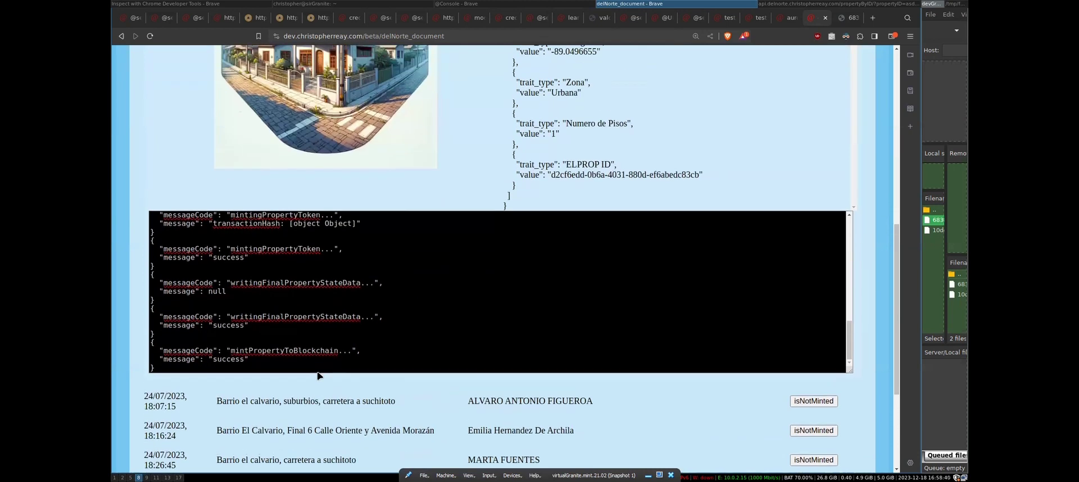
Return to the start of the minting log, highlight the blockchain connection messages, and review the image download and IPFS upload entries.
{"action": "scroll", "coordinate": [314, 354], "scroll_direction": "up", "scroll_amount": 10}
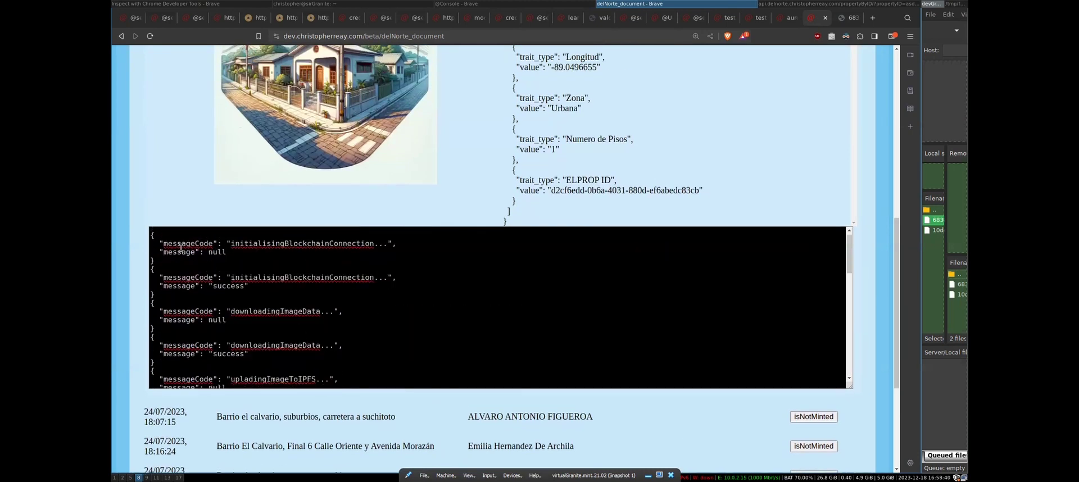
{"action": "left_click_drag", "start_coordinate": [178, 245], "coordinate": [277, 286]}
{"action": "left_click", "coordinate": [299, 301]}
{"action": "scroll", "coordinate": [299, 289], "scroll_direction": "down", "scroll_amount": 4}
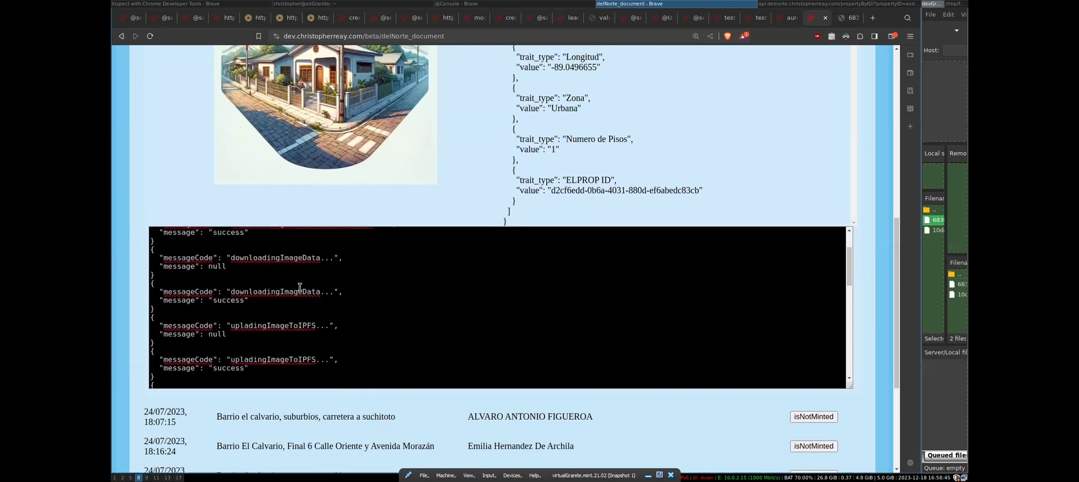
Review the rest of the minting log, including the NFT metadata messages, and highlight the closing mintPropertyToBlockchain entry.
{"action": "scroll", "coordinate": [267, 284], "scroll_direction": "down", "scroll_amount": 2}
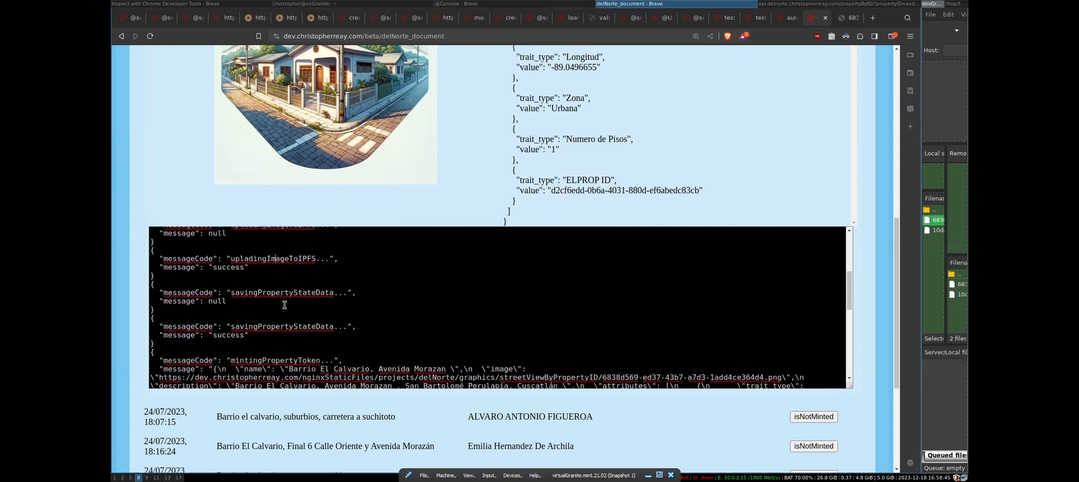
{"action": "scroll", "coordinate": [276, 320], "scroll_direction": "down", "scroll_amount": 3}
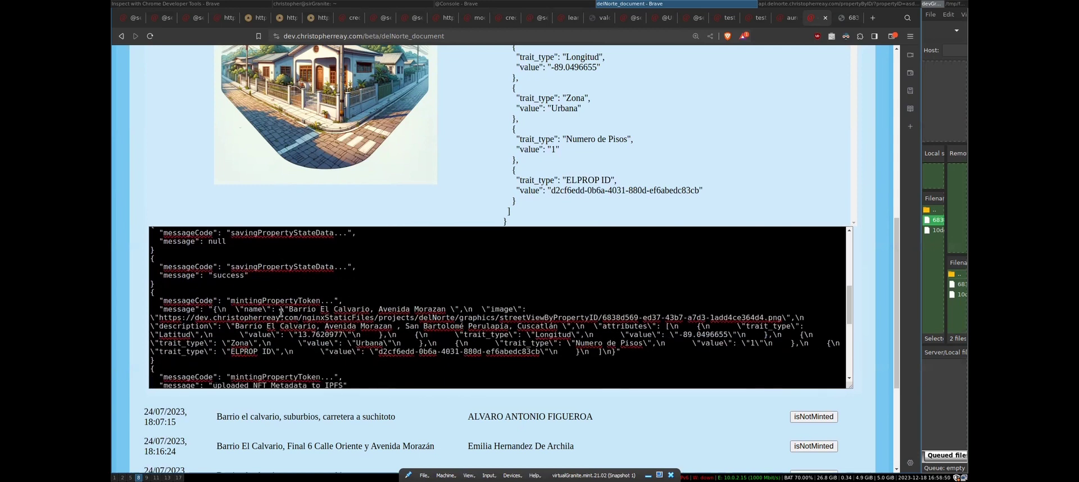
{"action": "scroll", "coordinate": [280, 313], "scroll_direction": "down", "scroll_amount": 7}
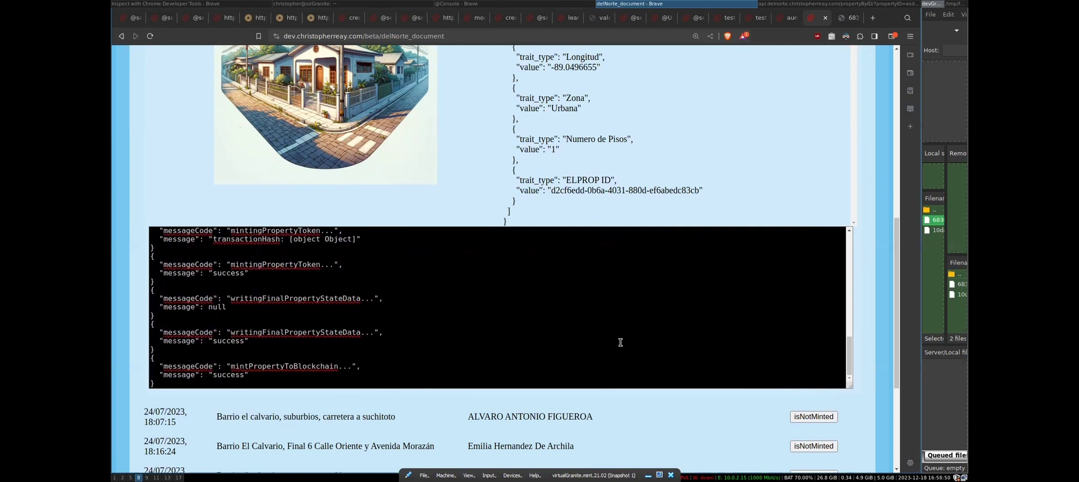
{"action": "scroll", "coordinate": [623, 371], "scroll_direction": "up", "scroll_amount": 5}
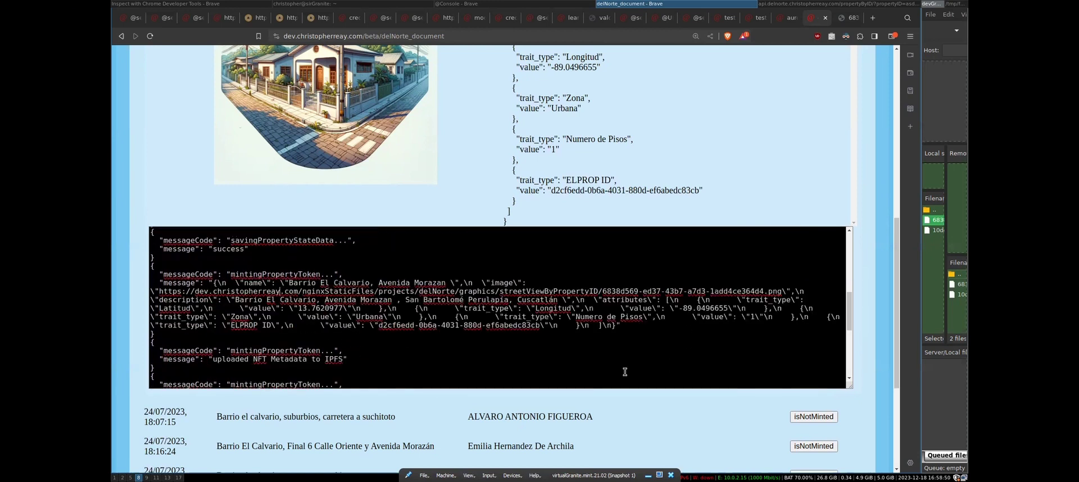
{"action": "scroll", "coordinate": [625, 371], "scroll_direction": "down", "scroll_amount": 5}
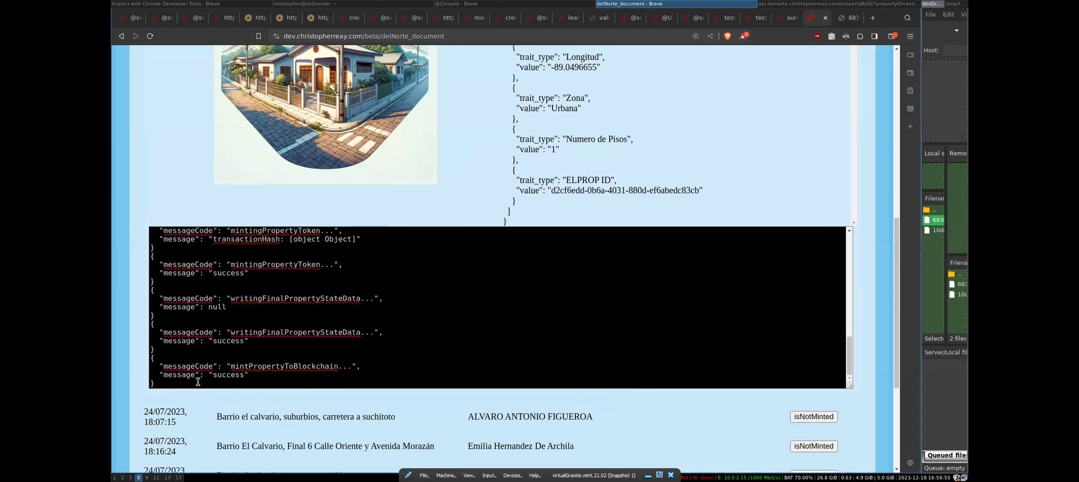
{"action": "left_click_drag", "start_coordinate": [199, 384], "coordinate": [145, 358]}
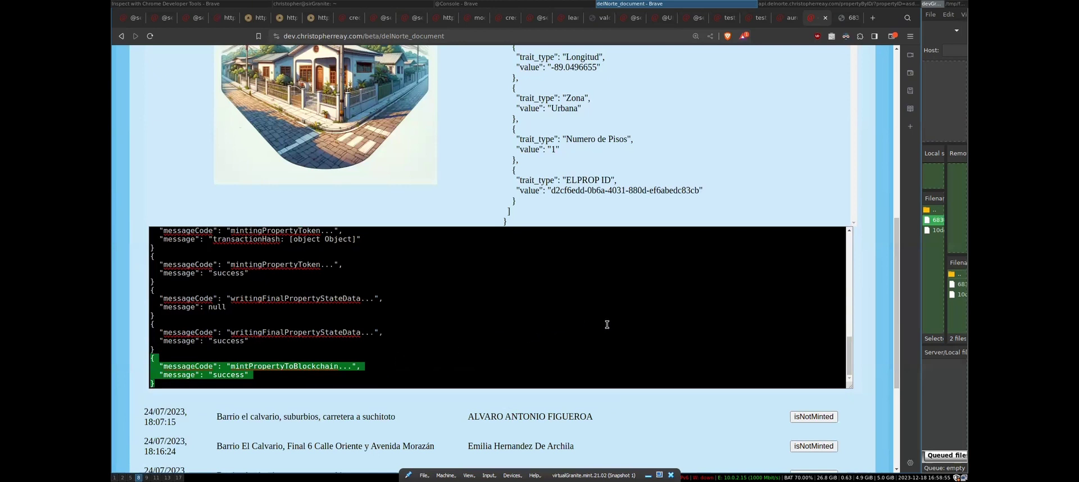
Collapse the third property's minting details and reload the admin dashboard to refresh the property statuses.
{"action": "scroll", "coordinate": [752, 147], "scroll_direction": "up", "scroll_amount": 1}
{"action": "scroll", "coordinate": [752, 147], "scroll_direction": "up", "scroll_amount": 4}
{"action": "left_click", "coordinate": [814, 144]}
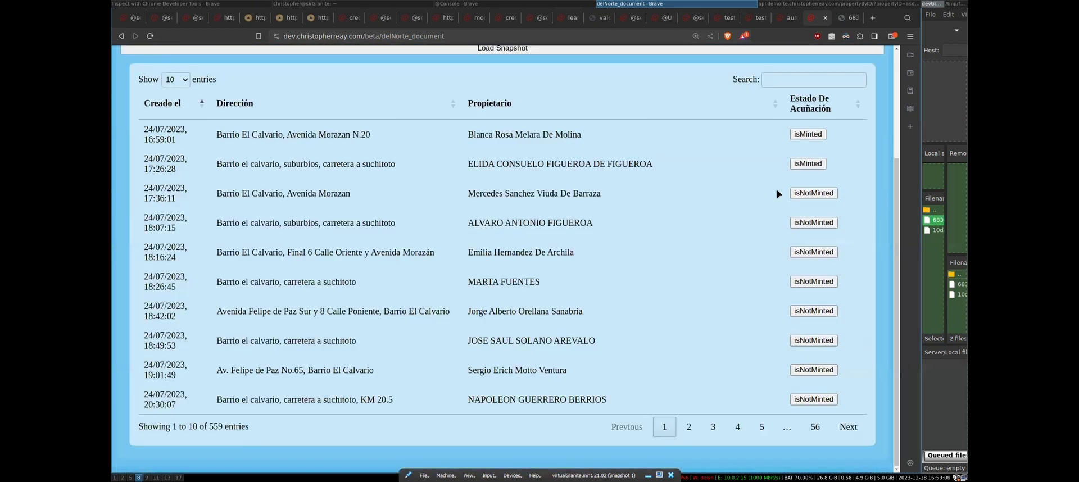
{"action": "scroll", "coordinate": [770, 202], "scroll_direction": "up", "scroll_amount": 2}
{"action": "key", "text": "F5"}
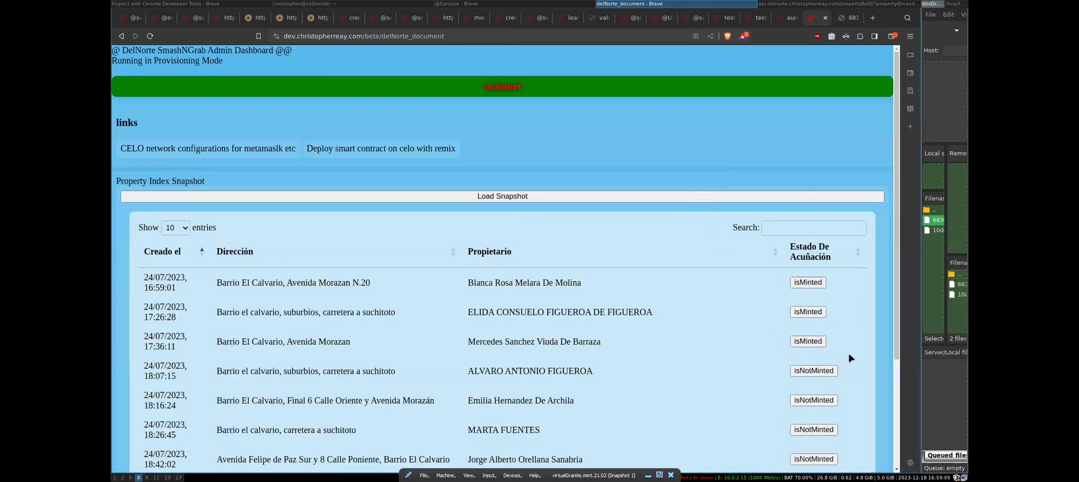
Expand the minted details of the third property in the admin dashboard's property table.
{"action": "key", "text": "super+Tab"}
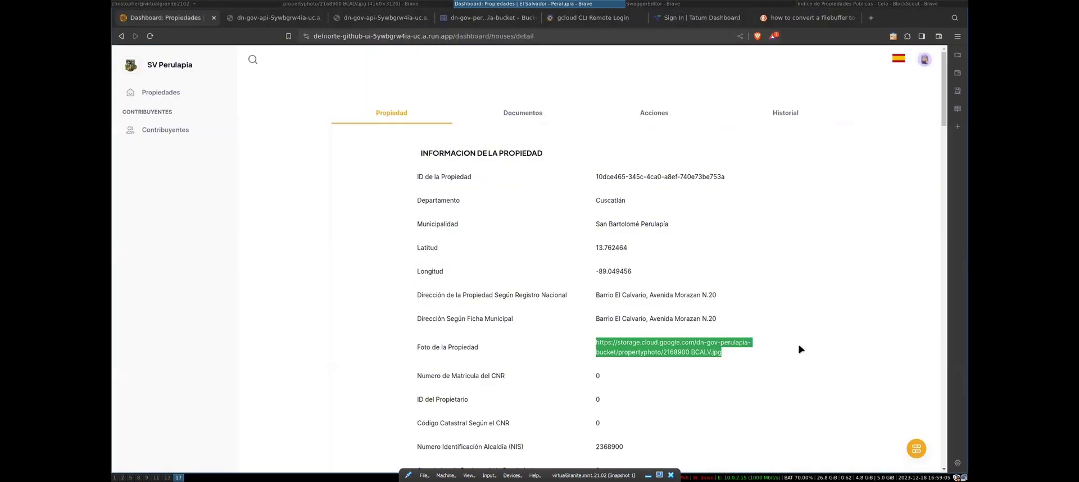
{"action": "key", "text": "super+Tab"}
{"action": "scroll", "coordinate": [795, 313], "scroll_direction": "down", "scroll_amount": 1}
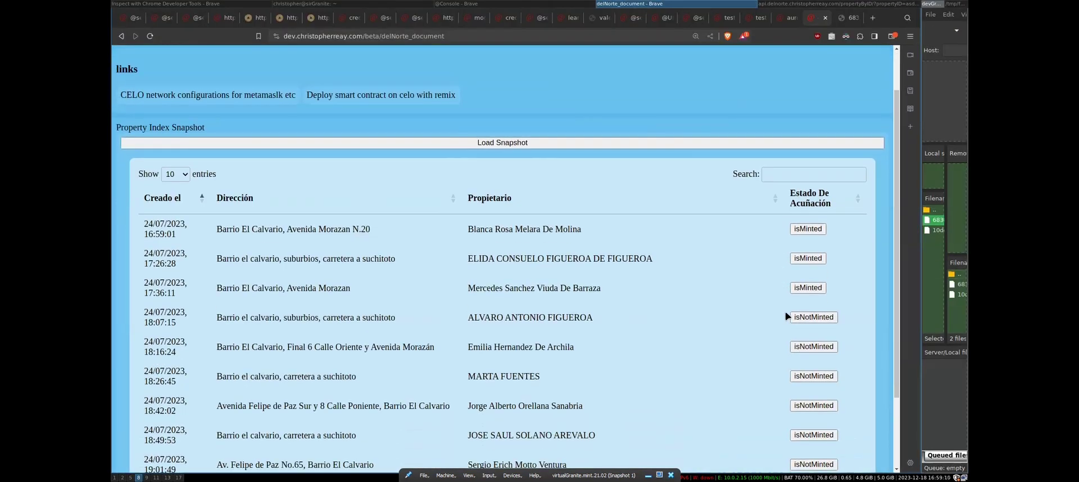
{"action": "left_click", "coordinate": [807, 288]}
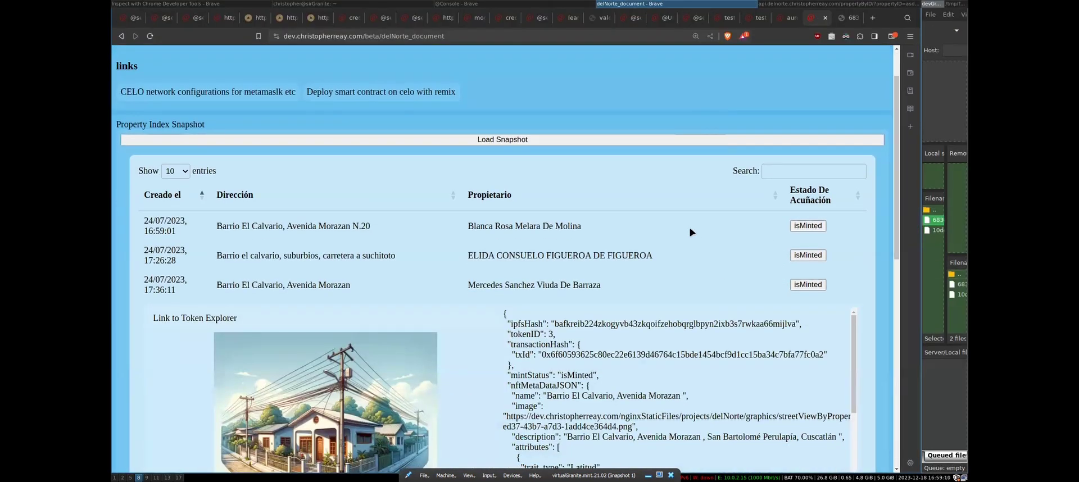
Highlight the ipfsHash, tokenID and transactionHash fields in the property's data, and copy the txId value.
{"action": "scroll", "coordinate": [506, 352], "scroll_direction": "down", "scroll_amount": 3}
{"action": "left_click_drag", "start_coordinate": [518, 166], "coordinate": [618, 198]}
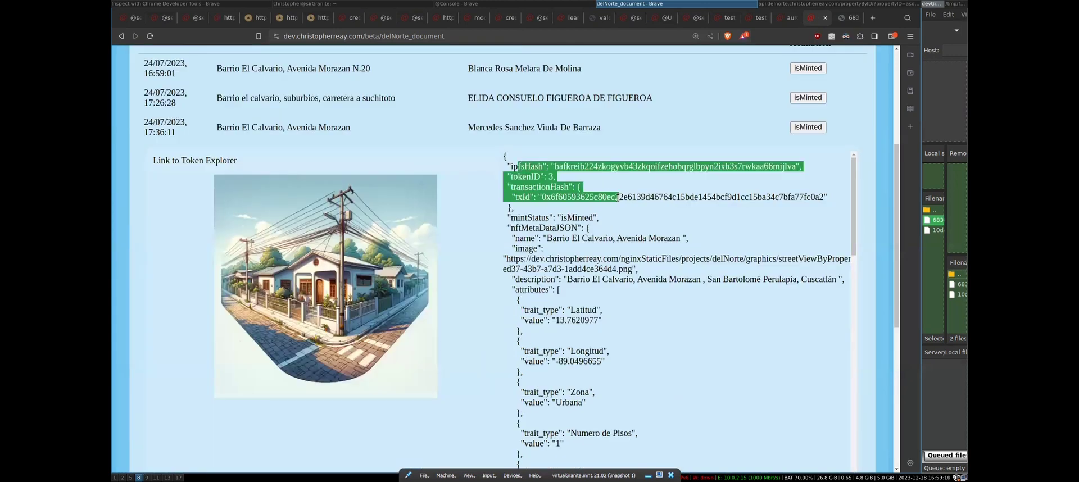
{"action": "left_click_drag", "start_coordinate": [518, 176], "coordinate": [830, 197]}
{"action": "key", "text": "ctrl+c"}
{"action": "left_click", "coordinate": [521, 191]}
{"action": "triple_click", "coordinate": [521, 191]}
{"action": "left_click", "coordinate": [565, 200]}
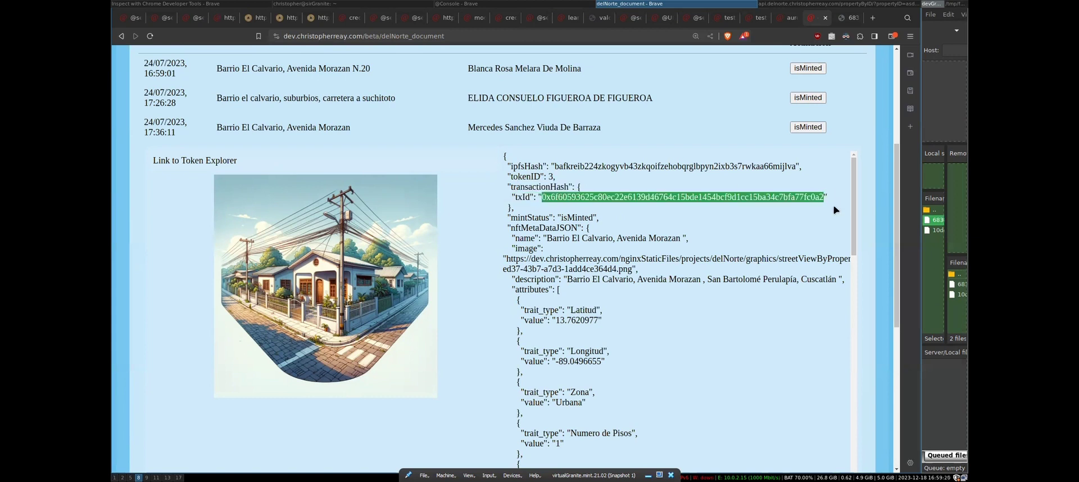
Examine the property's nftMetaDataJSON, highlighting its description and the ELPROP ID value, and return to the start of the data.
{"action": "left_click_drag", "start_coordinate": [529, 221], "coordinate": [587, 352]}
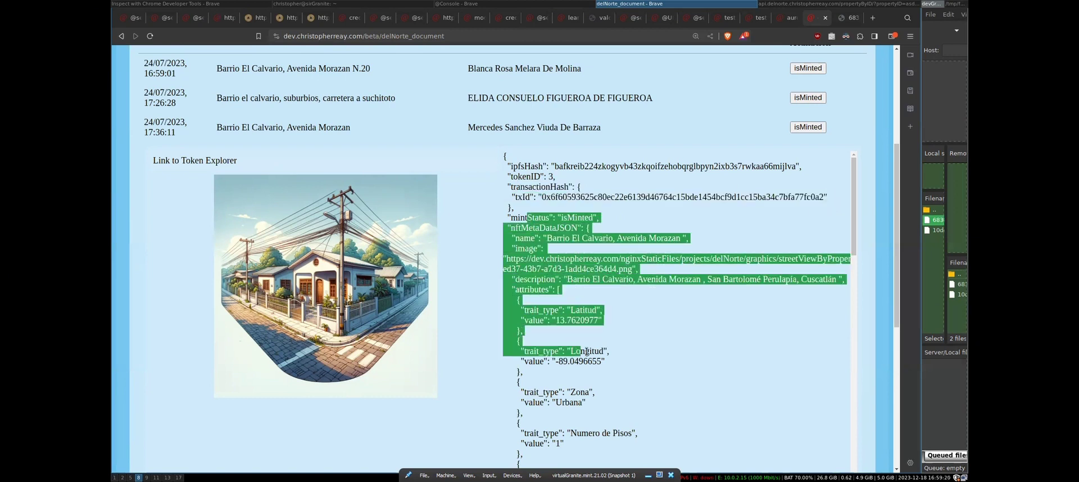
{"action": "left_click", "coordinate": [642, 275]}
{"action": "left_click_drag", "start_coordinate": [572, 276], "coordinate": [739, 282]}
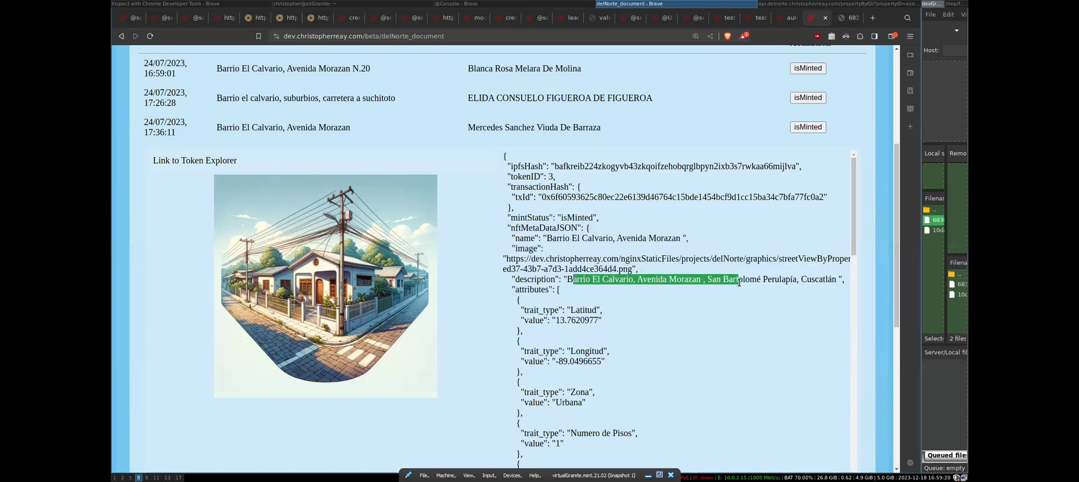
{"action": "scroll", "coordinate": [611, 329], "scroll_direction": "down", "scroll_amount": 1}
{"action": "left_click_drag", "start_coordinate": [509, 254], "coordinate": [577, 416]}
{"action": "left_click", "coordinate": [619, 383]}
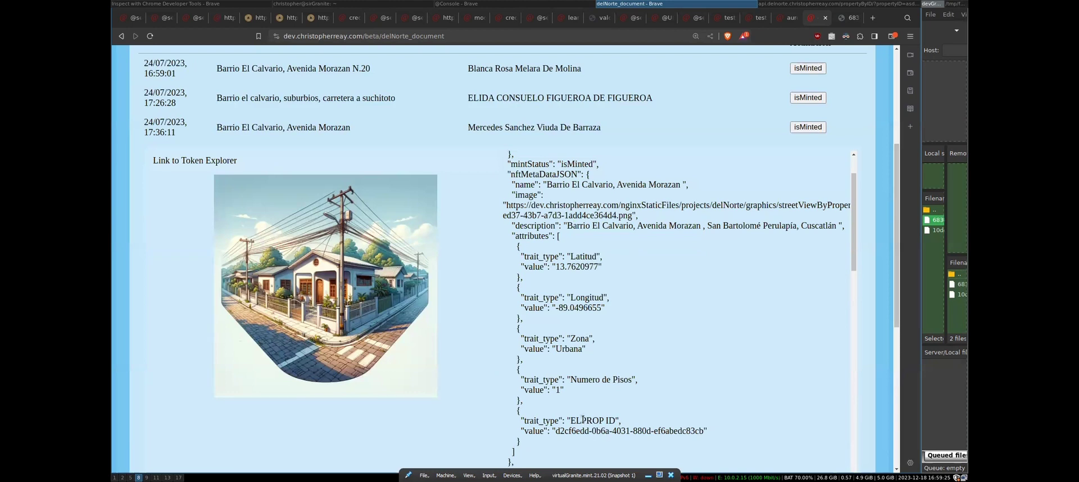
{"action": "scroll", "coordinate": [584, 417], "scroll_direction": "down", "scroll_amount": 1}
{"action": "left_click_drag", "start_coordinate": [569, 366], "coordinate": [701, 381]}
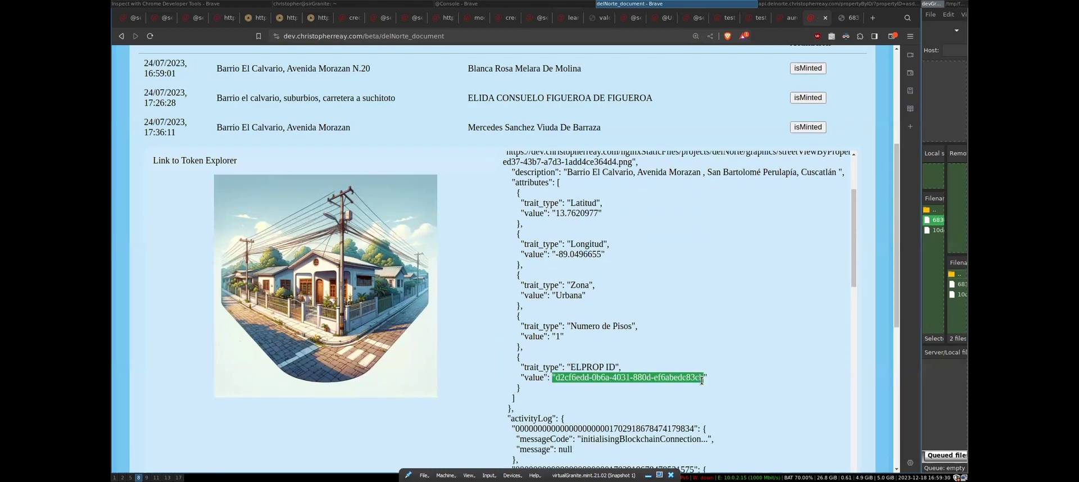
{"action": "scroll", "coordinate": [669, 376], "scroll_direction": "up", "scroll_amount": 2}
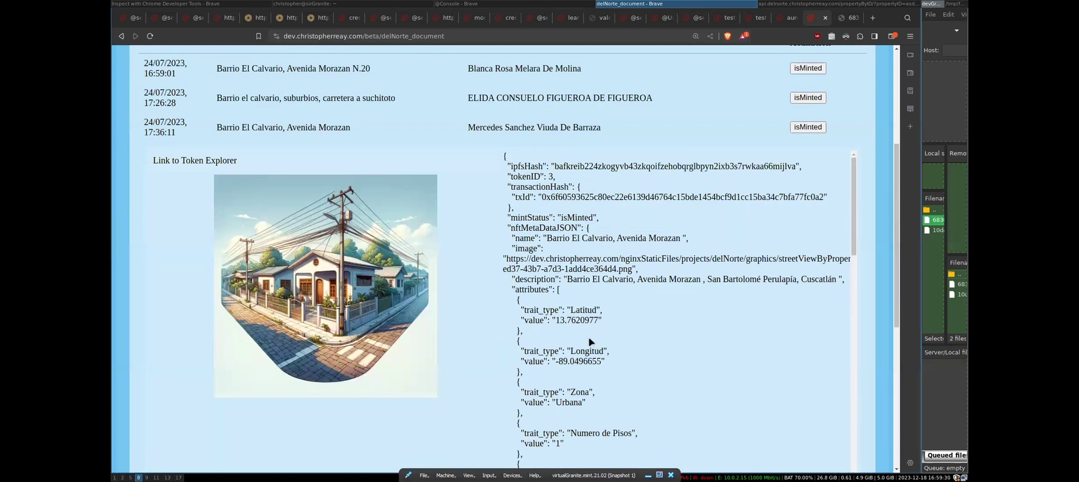
{"action": "scroll", "coordinate": [589, 316], "scroll_direction": "up", "scroll_amount": 1}
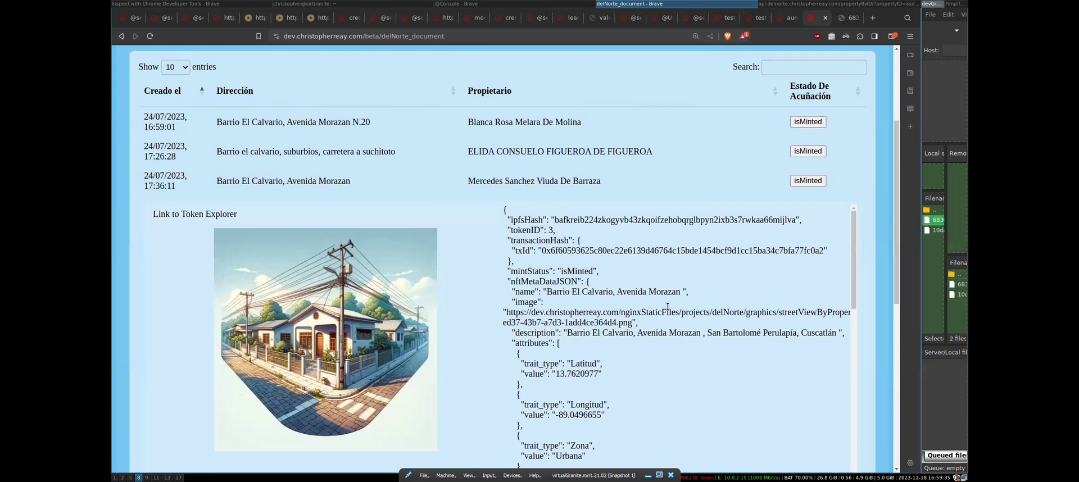
Switch to the Celo explorer and look up the minting transaction using the copied transaction hash.
{"action": "key", "text": "super+Tab"}
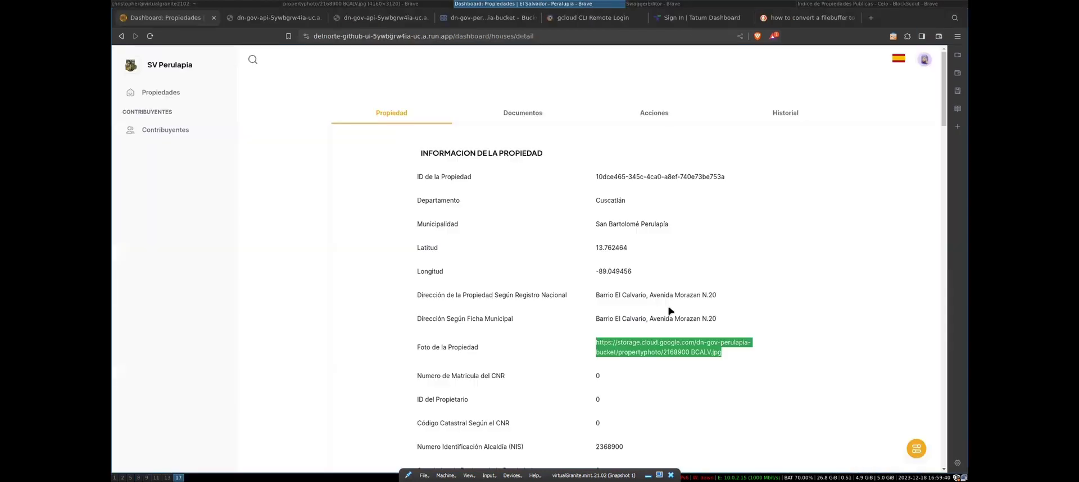
{"action": "key", "text": "alt+Tab"}
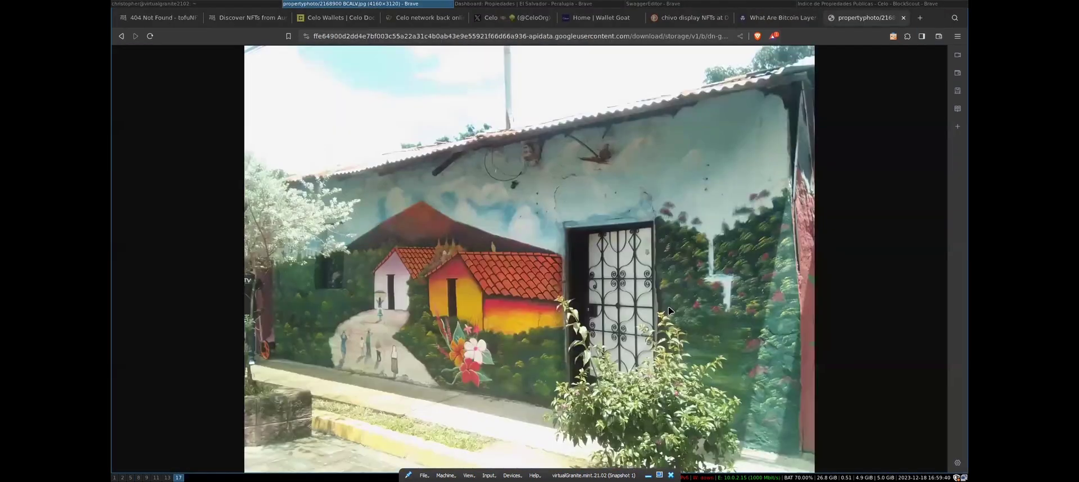
{"action": "key", "text": "alt+Tab"}
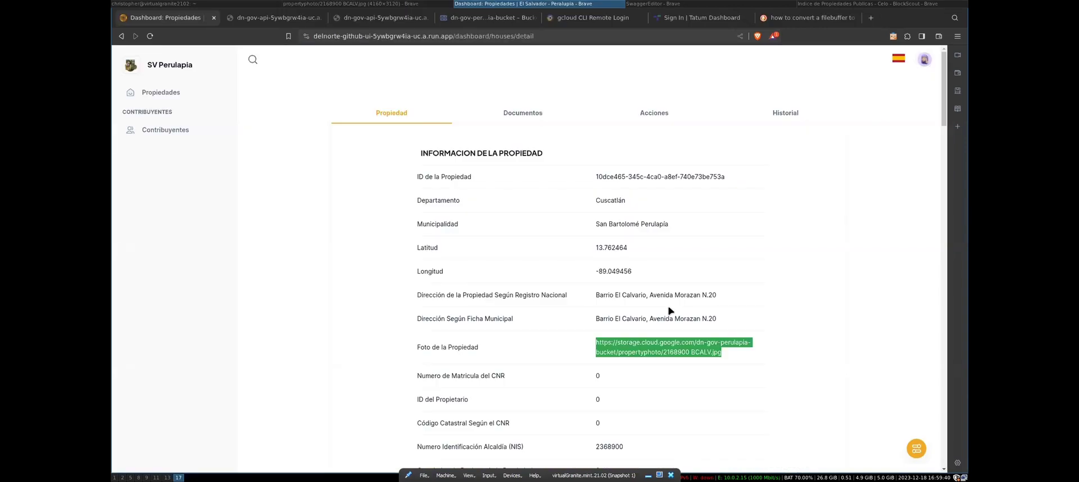
{"action": "key", "text": "alt+Tab"}
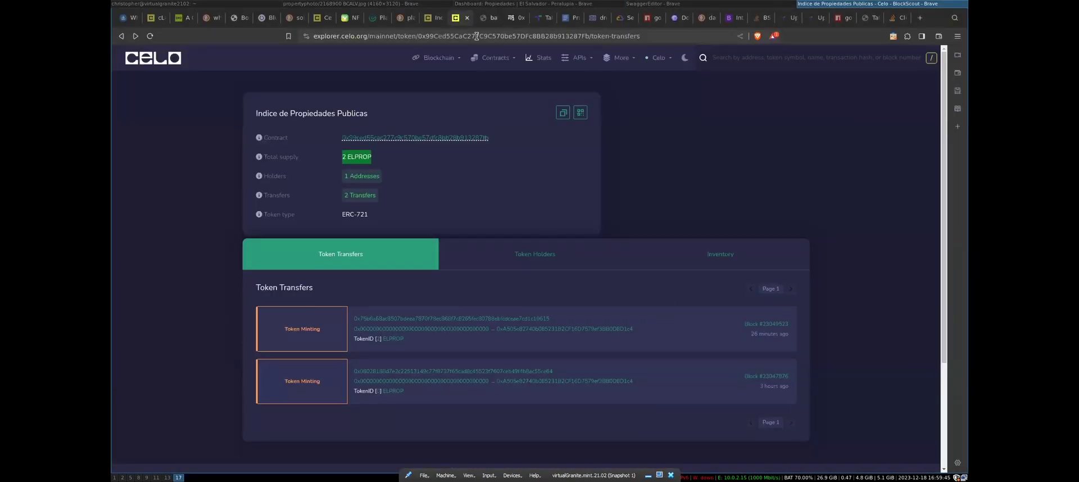
{"action": "left_click", "coordinate": [740, 53]}
{"action": "key", "text": "ctrl+v"}
{"action": "key", "text": "Return"}
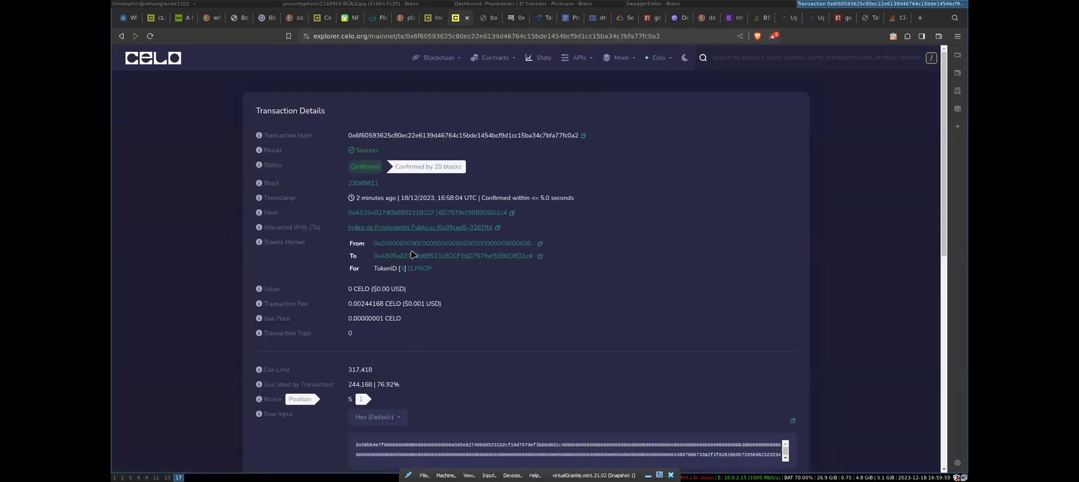
Highlight the transaction's timestamp and the Indice de Propiedades Publicas contract, and open the minted ELPROP token's page.
{"action": "left_click_drag", "start_coordinate": [383, 200], "coordinate": [485, 208]}
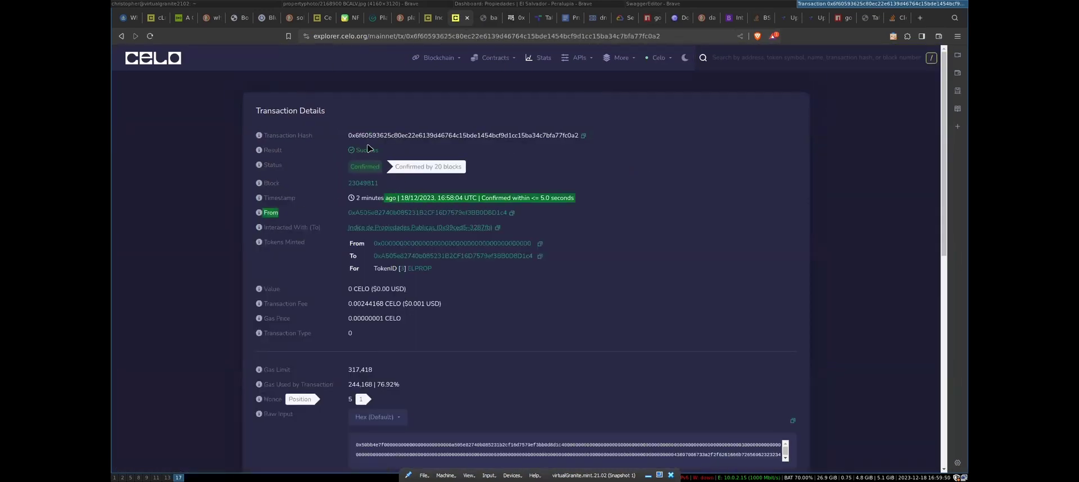
{"action": "left_click_drag", "start_coordinate": [349, 227], "coordinate": [438, 224]}
{"action": "scroll", "coordinate": [559, 218], "scroll_direction": "down", "scroll_amount": 1}
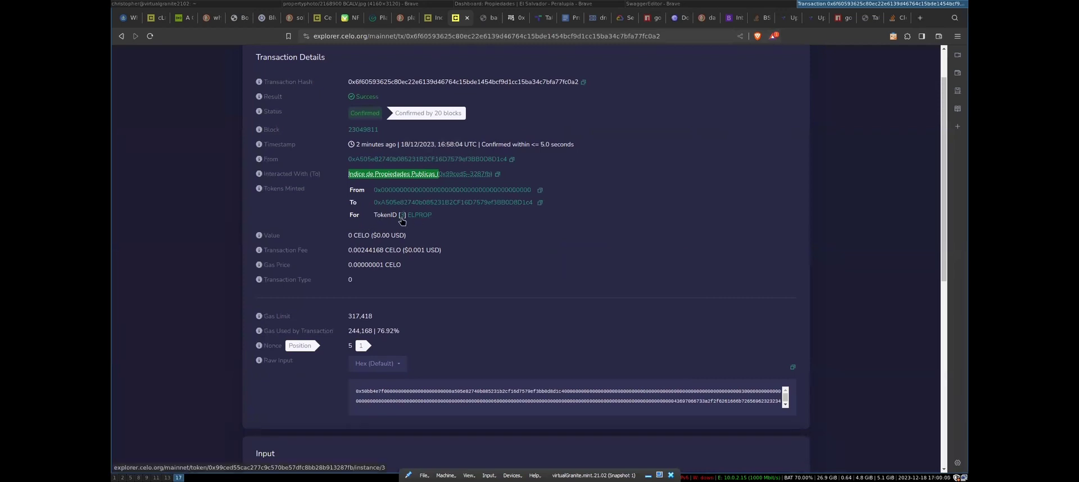
{"action": "left_click", "coordinate": [402, 216]}
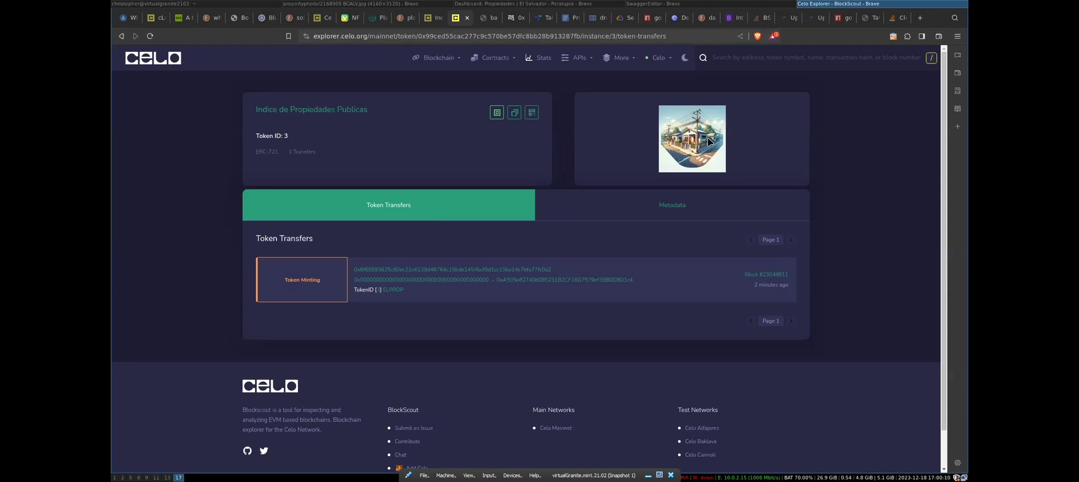
Return to the admin dashboard, follow the property's token explorer link, and highlight the token's metadata and Token ID.
{"action": "key", "text": "super+8"}
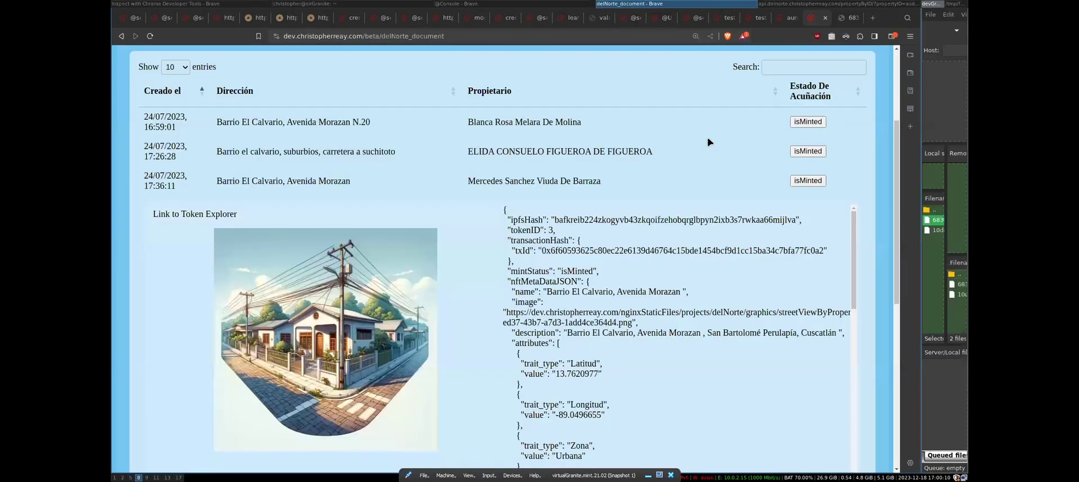
{"action": "left_click", "coordinate": [211, 222]}
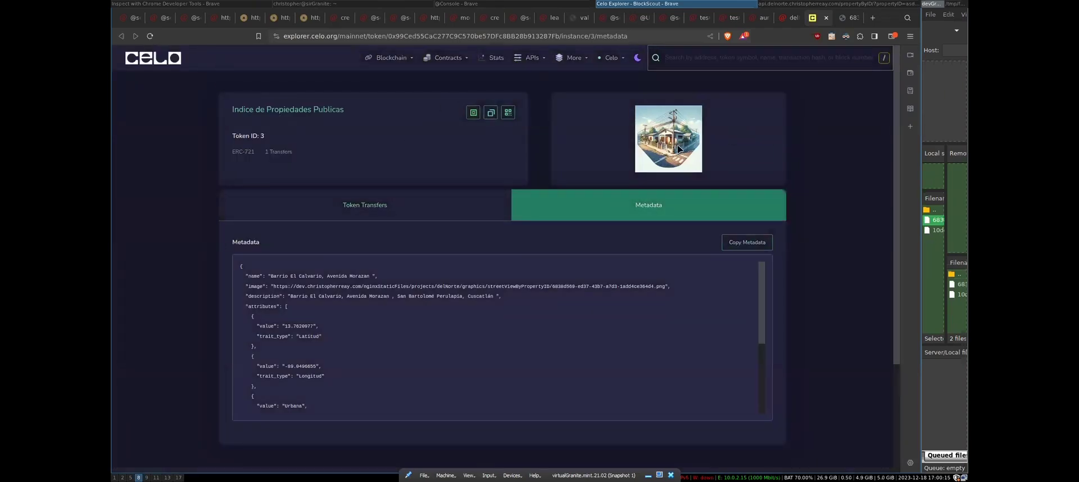
{"action": "left_click_drag", "start_coordinate": [246, 272], "coordinate": [335, 437]}
{"action": "scroll", "coordinate": [499, 368], "scroll_direction": "up", "scroll_amount": 3}
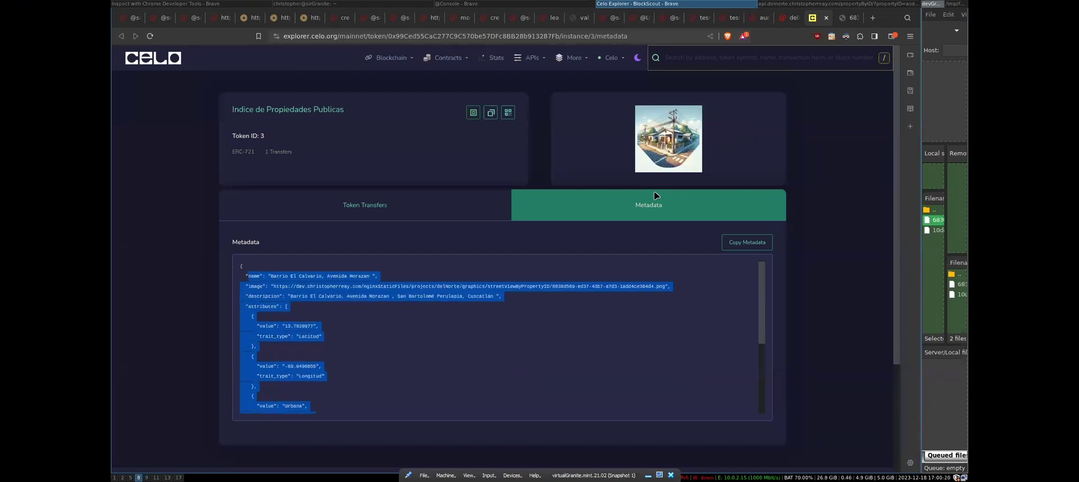
{"action": "left_click_drag", "start_coordinate": [288, 136], "coordinate": [226, 136]}
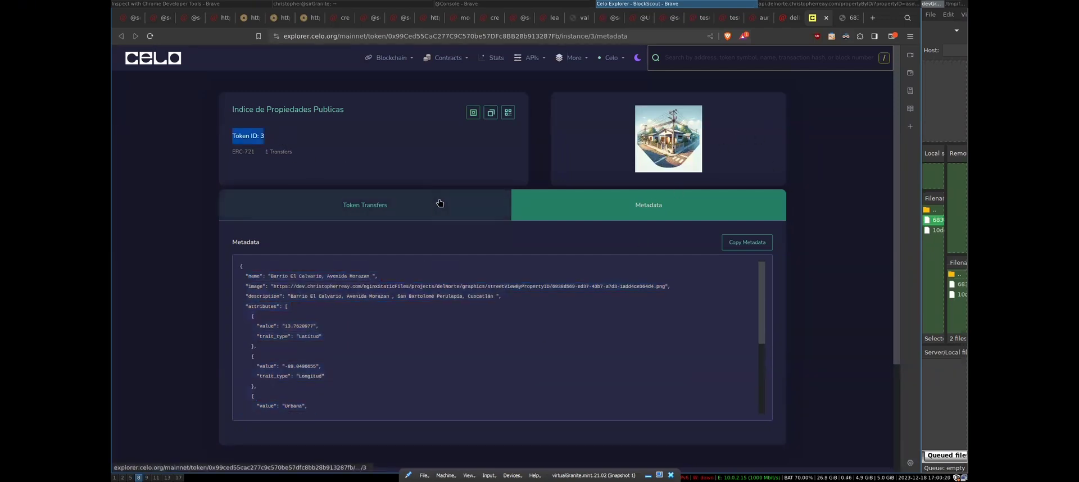
Open the Indice de Propiedades Publicas token page and review its list of token minting transfers.
{"action": "left_click", "coordinate": [298, 112]}
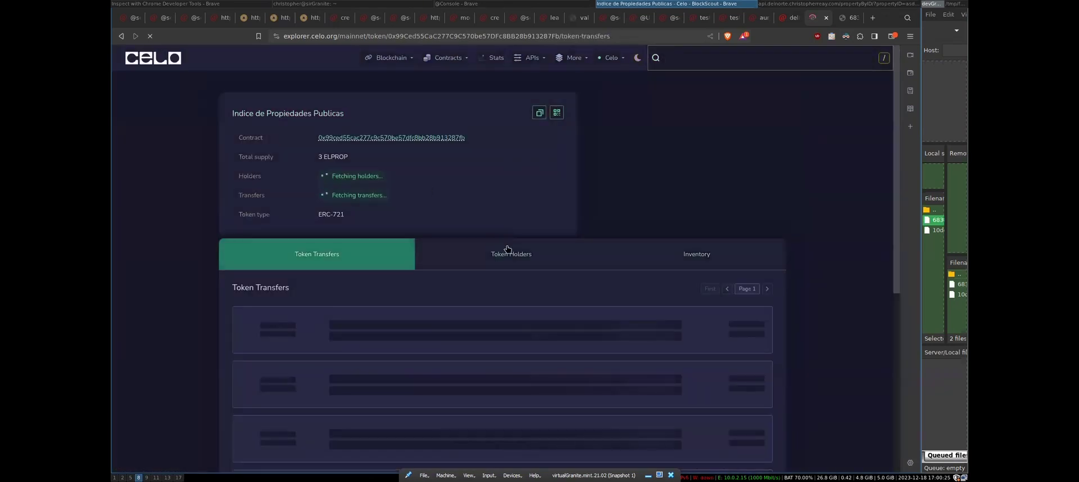
{"action": "scroll", "coordinate": [508, 247], "scroll_direction": "down", "scroll_amount": 3}
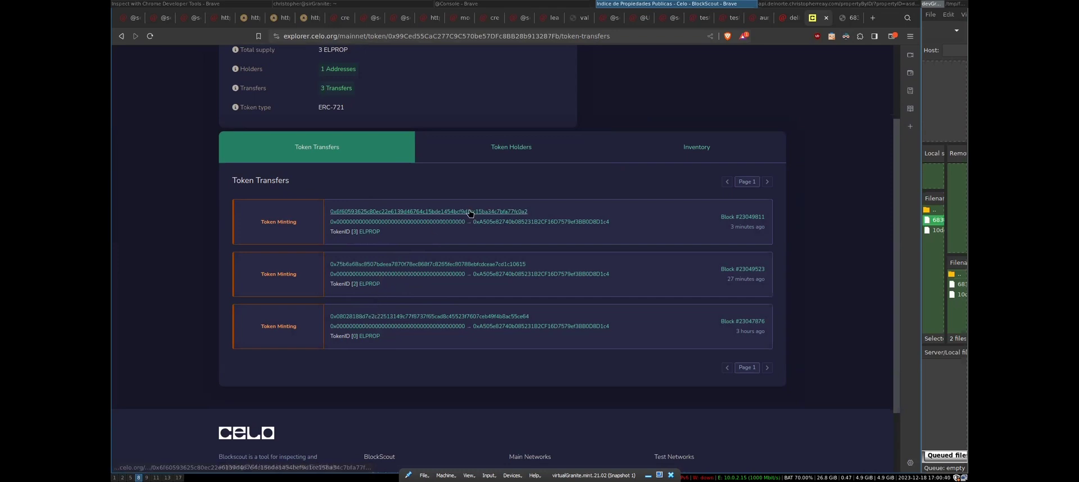
{"action": "key", "text": "alt+Tab"}
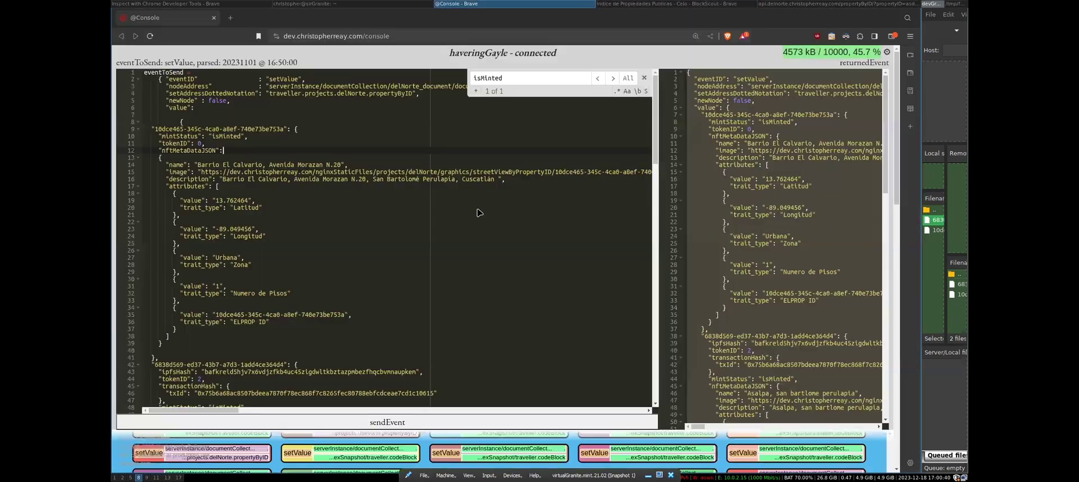
{"action": "key", "text": "alt+Tab"}
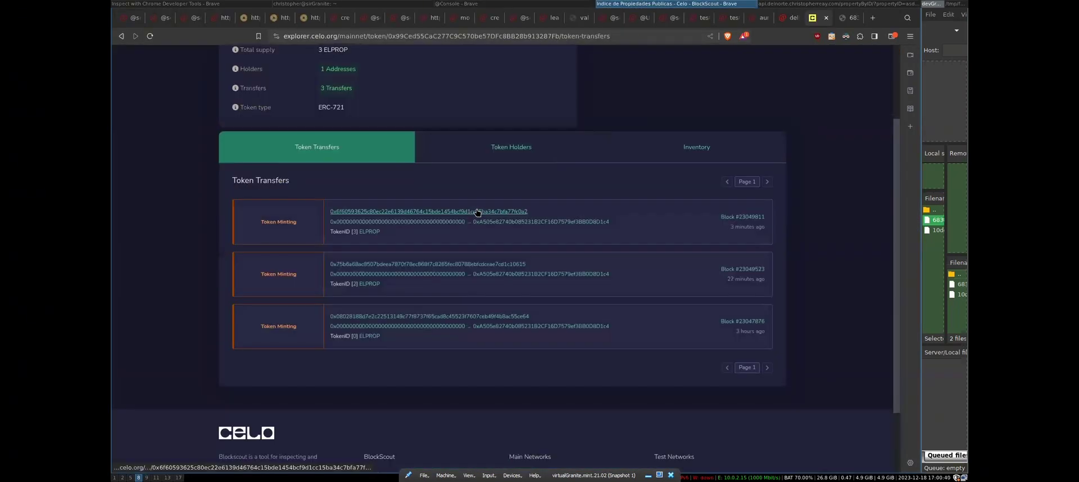
Close the Celo explorer page, return to the start of the admin dashboard, and switch to the ChatGPT conversation with the street view images.
{"action": "key", "text": "ctrl+w"}
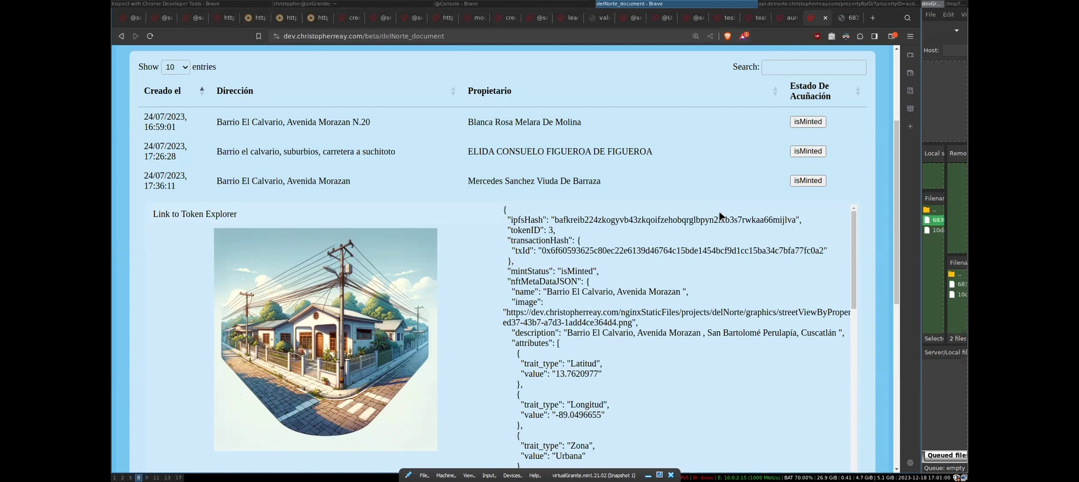
{"action": "scroll", "coordinate": [755, 202], "scroll_direction": "up", "scroll_amount": 3}
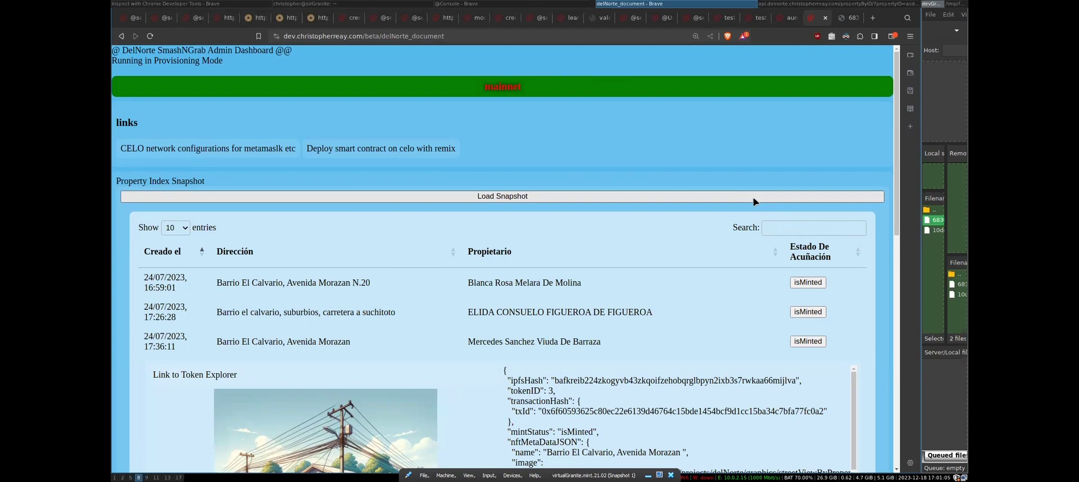
{"action": "key", "text": "ctrl+super+Left"}
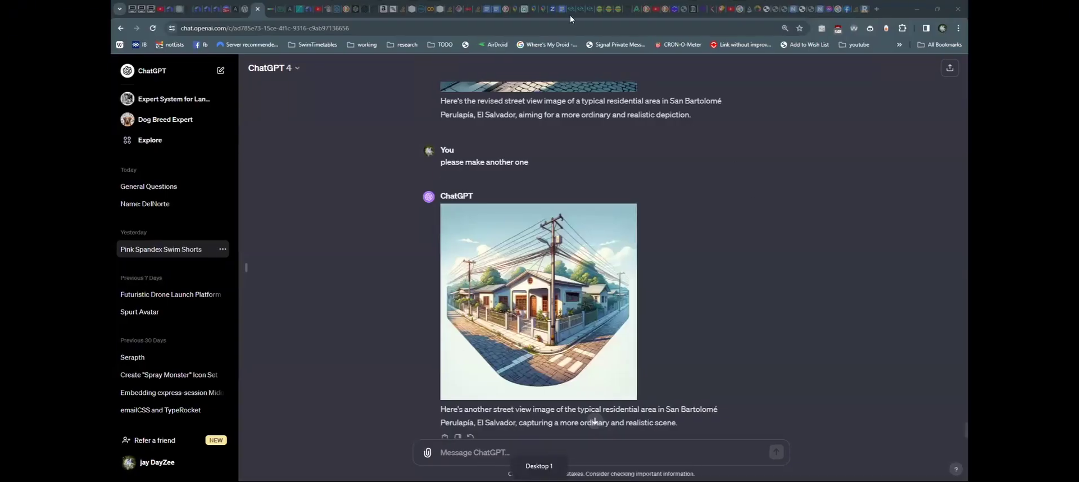